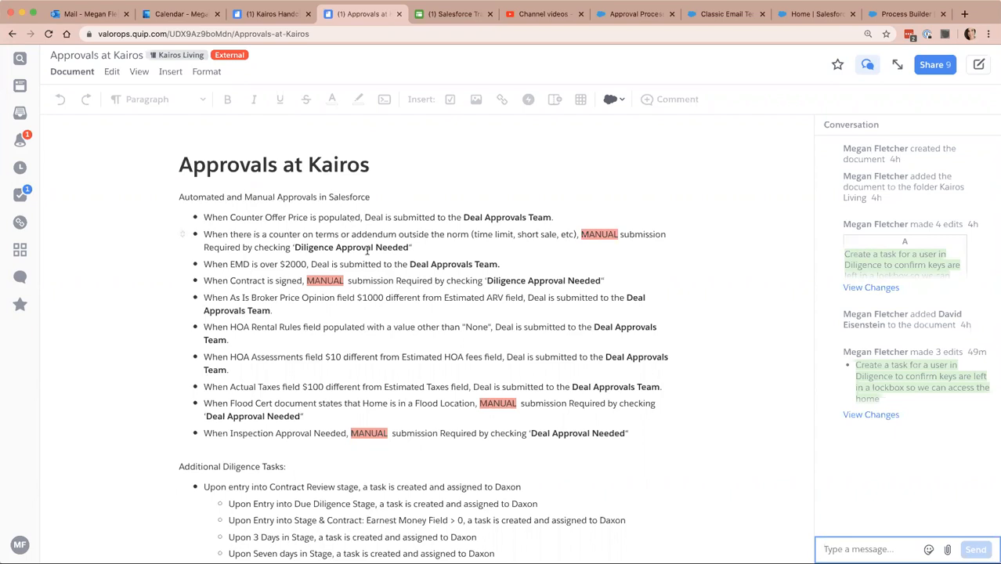
# Review the automated and manual approval rules and the additional diligence tasks in the Approvals at Kairos document.
pyautogui.scroll(-3, 317, 345)
pyautogui.scroll(-2, 317, 344)
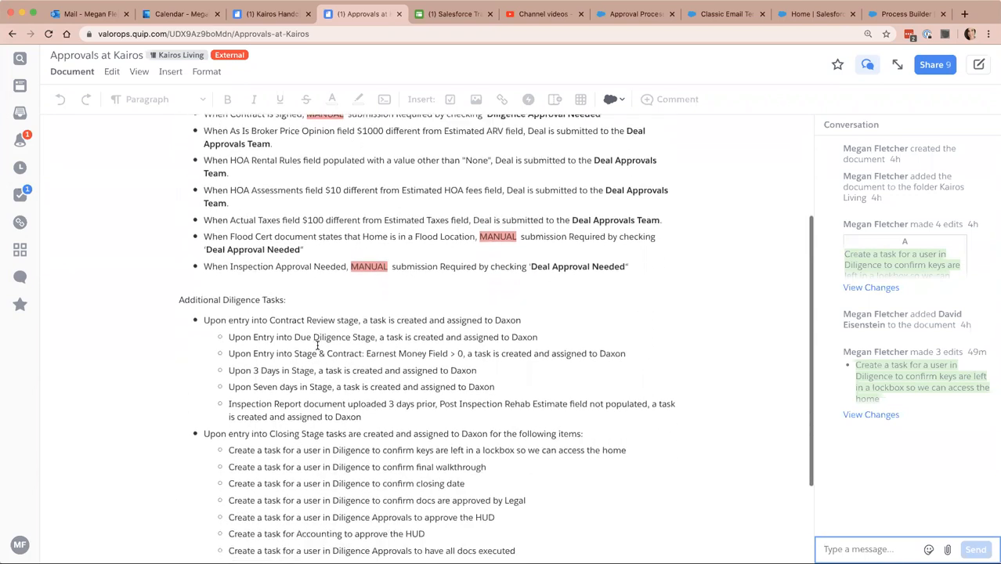
pyautogui.scroll(5, 317, 345)
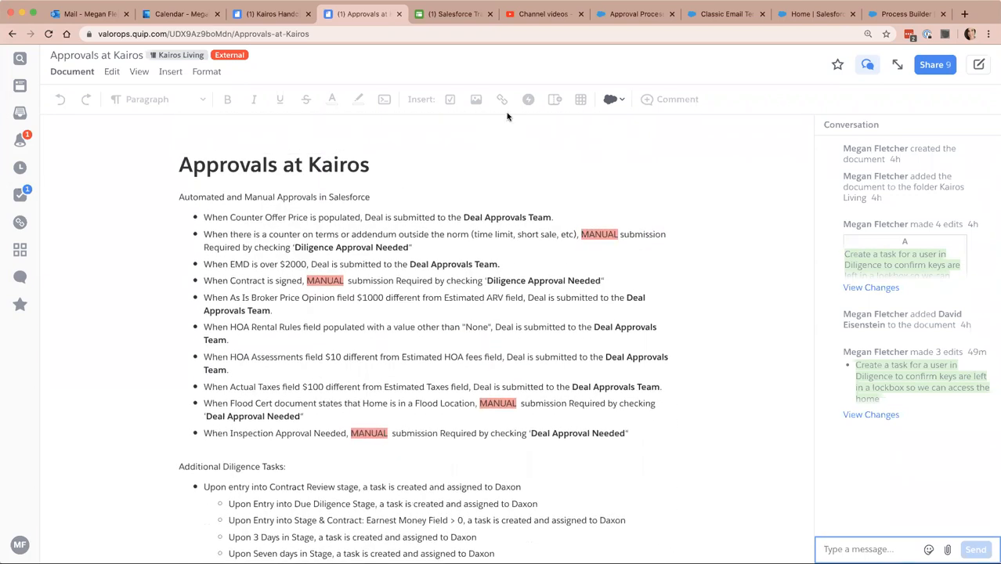
# Switch to Salesforce Setup, return to the approval process list, and check the object choices while keeping Opportunity.
pyautogui.click(629, 14)
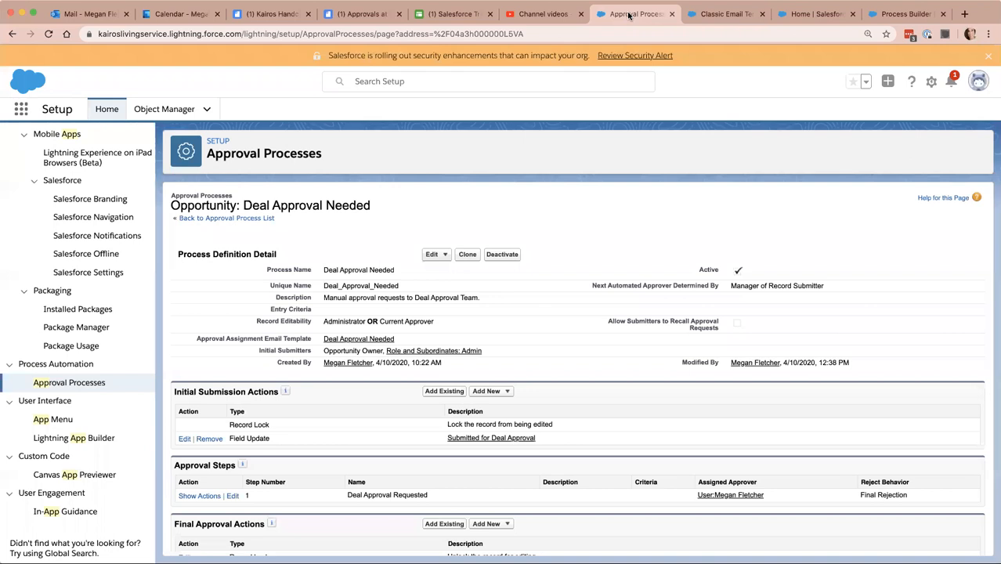
pyautogui.click(232, 219)
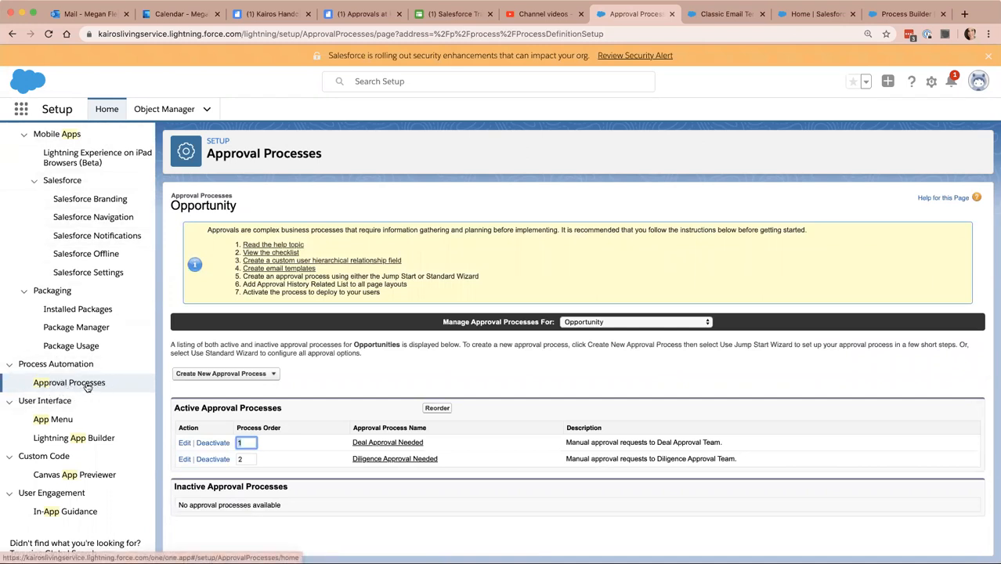
pyautogui.click(597, 322)
pyautogui.click(597, 322)
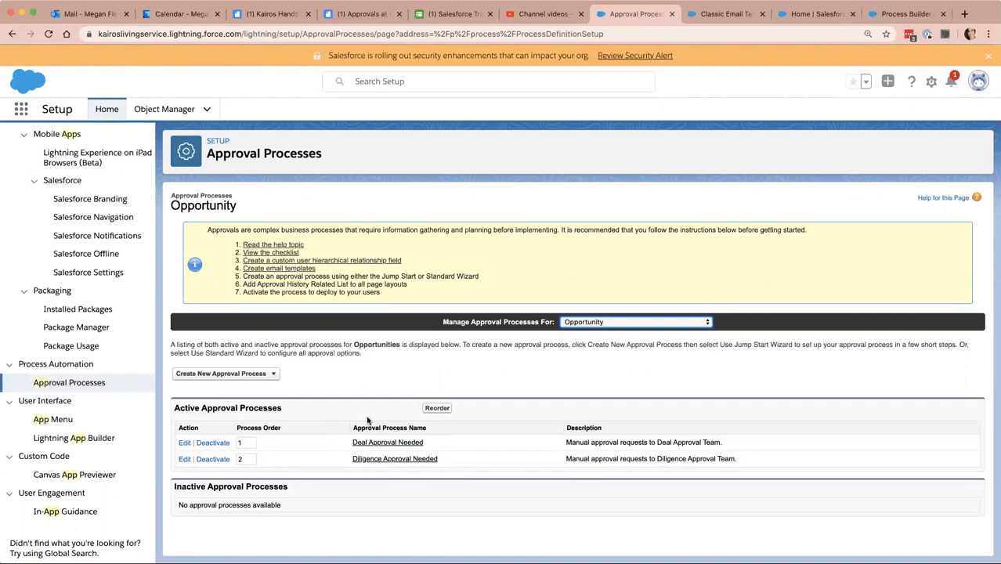
# Open the Deal Approval Needed process and start editing its name and description.
pyautogui.click(401, 443)
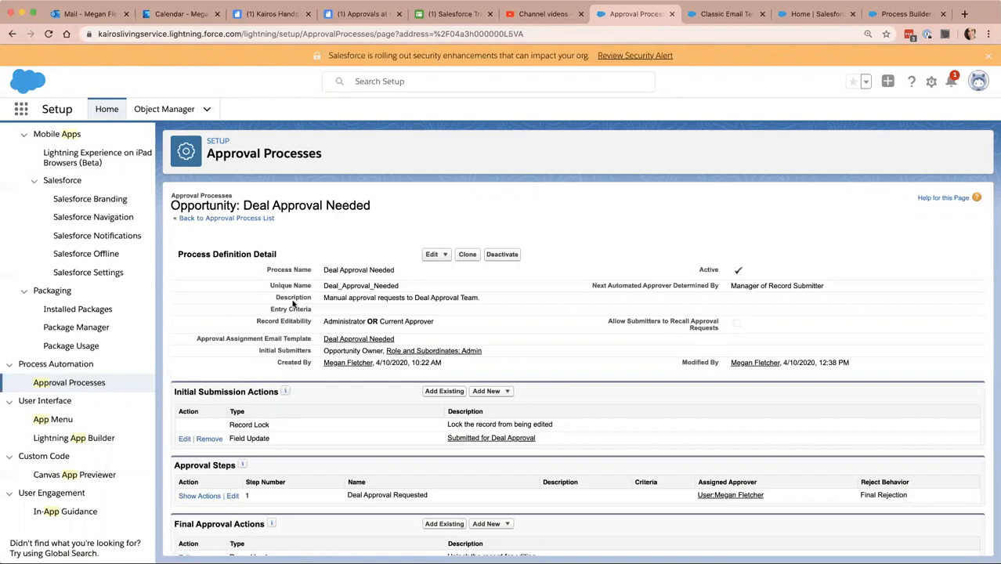
pyautogui.click(436, 255)
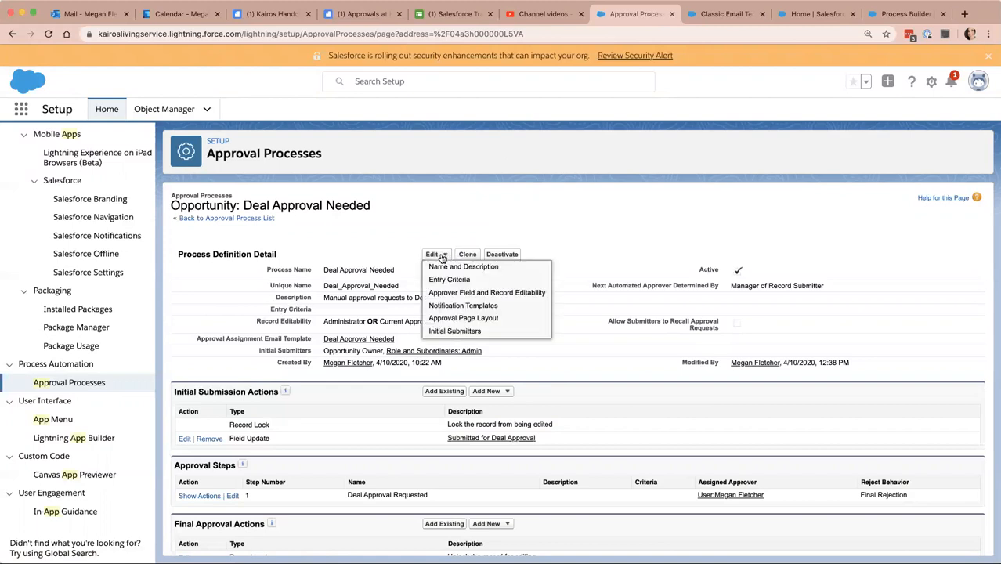
pyautogui.click(444, 264)
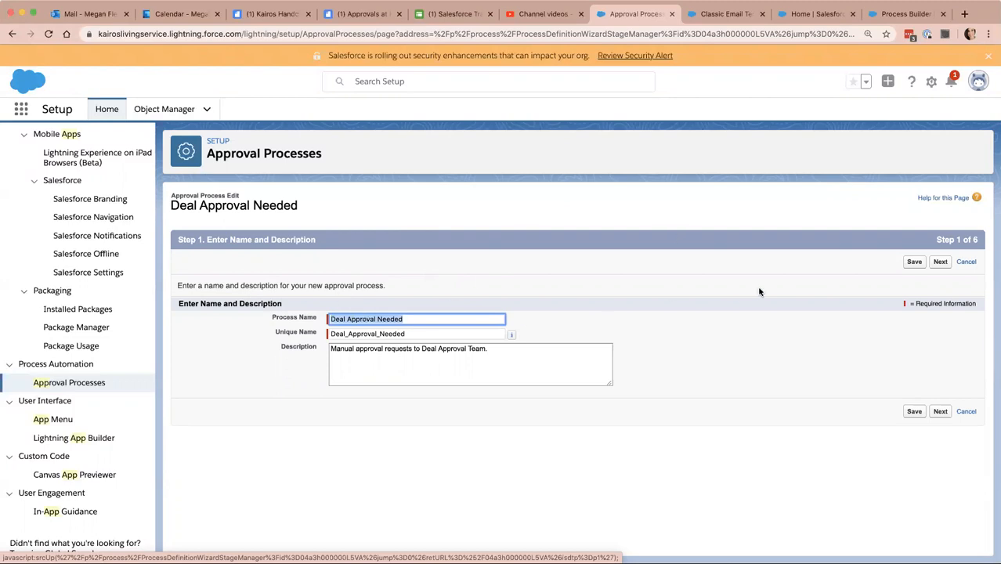
# Proceed through the entry criteria, approver field and notification template settings to the approval page layout fields.
pyautogui.click(940, 264)
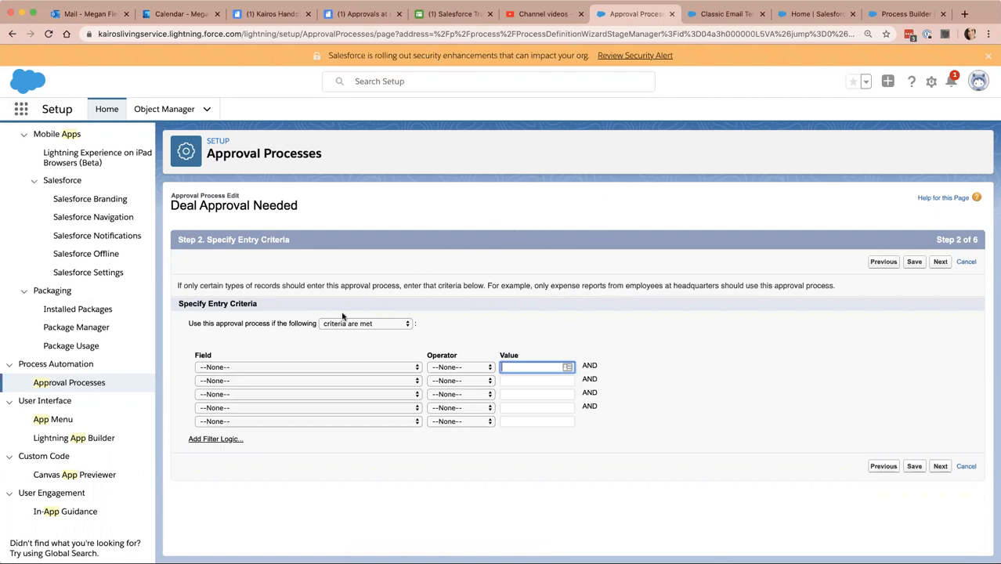
pyautogui.click(941, 263)
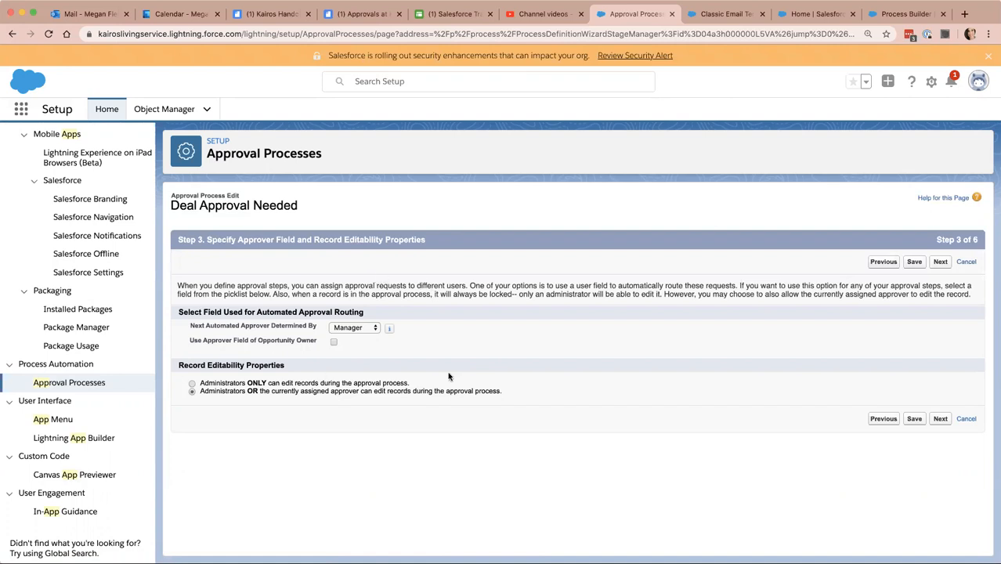
pyautogui.click(940, 261)
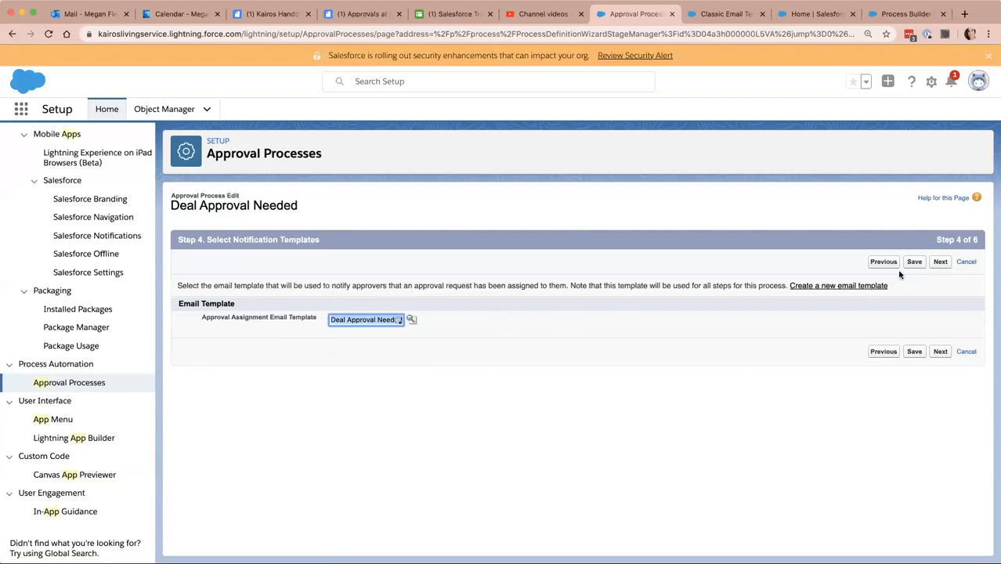
pyautogui.click(941, 262)
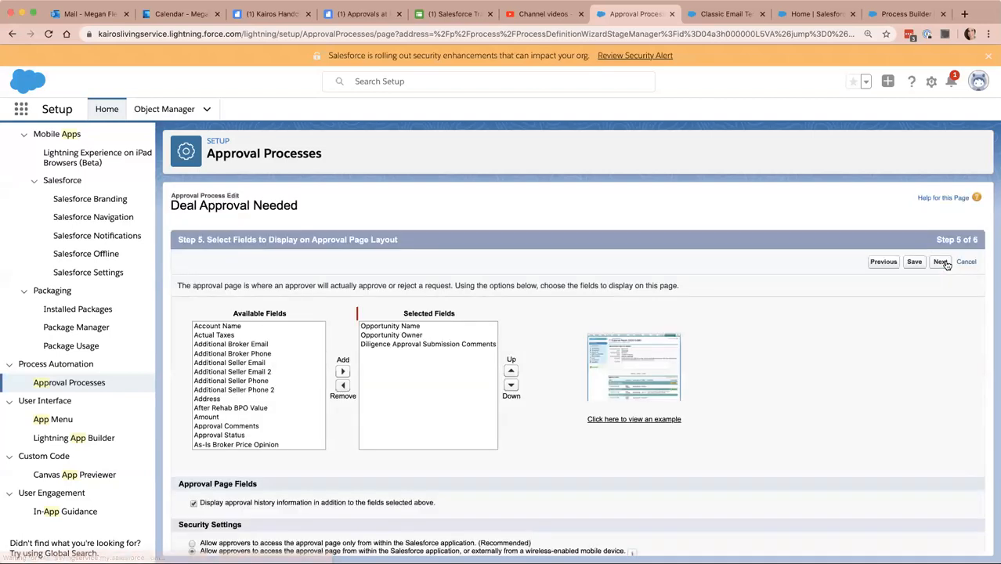
# Remove Diligence Approval Submission Comments from the selected fields of the approval page layout.
pyautogui.scroll(-1, 776, 296)
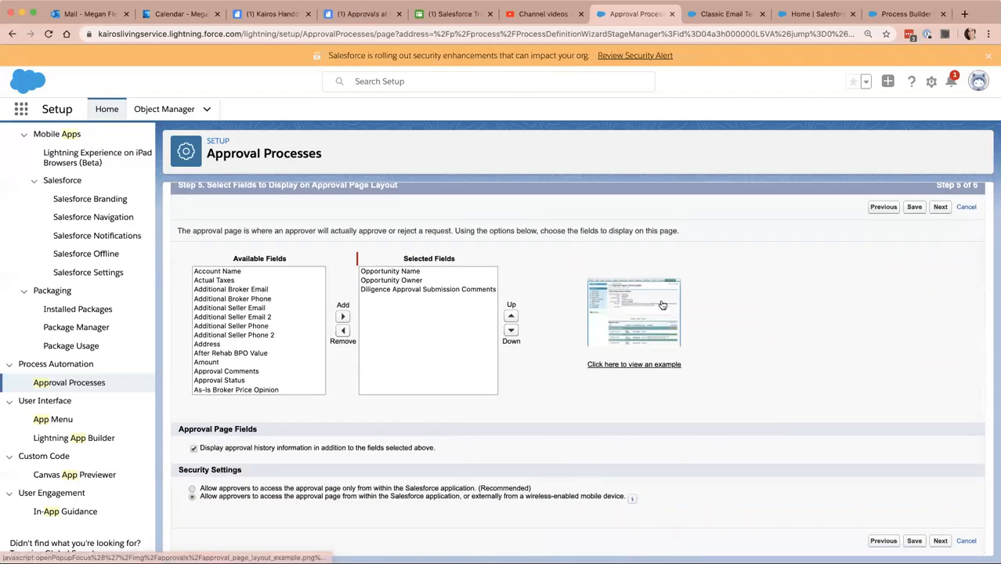
pyautogui.click(390, 290)
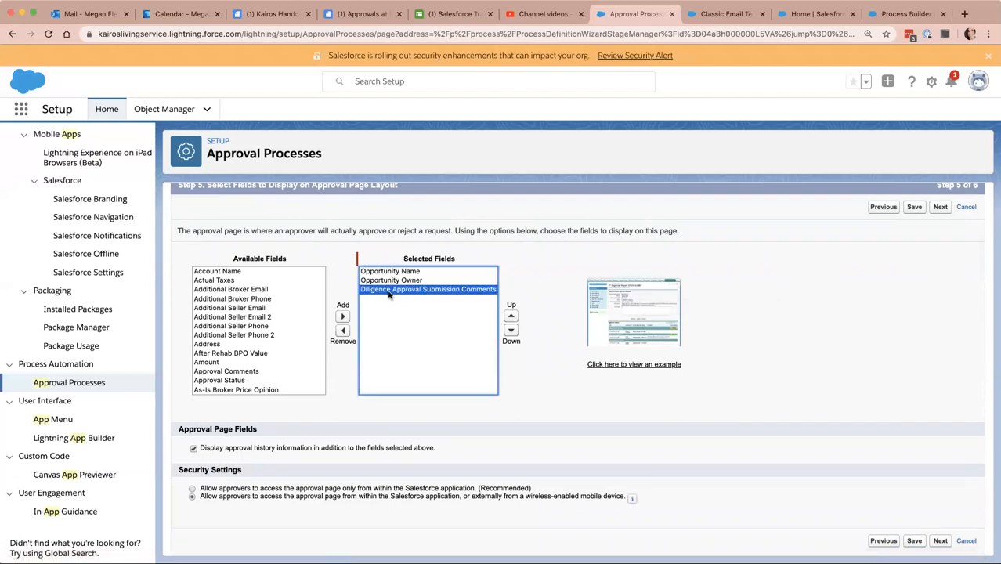
pyautogui.click(342, 330)
# Add Deal Approval Submission Comments to the selected fields of the approval page layout.
pyautogui.scroll(15, 240, 318)
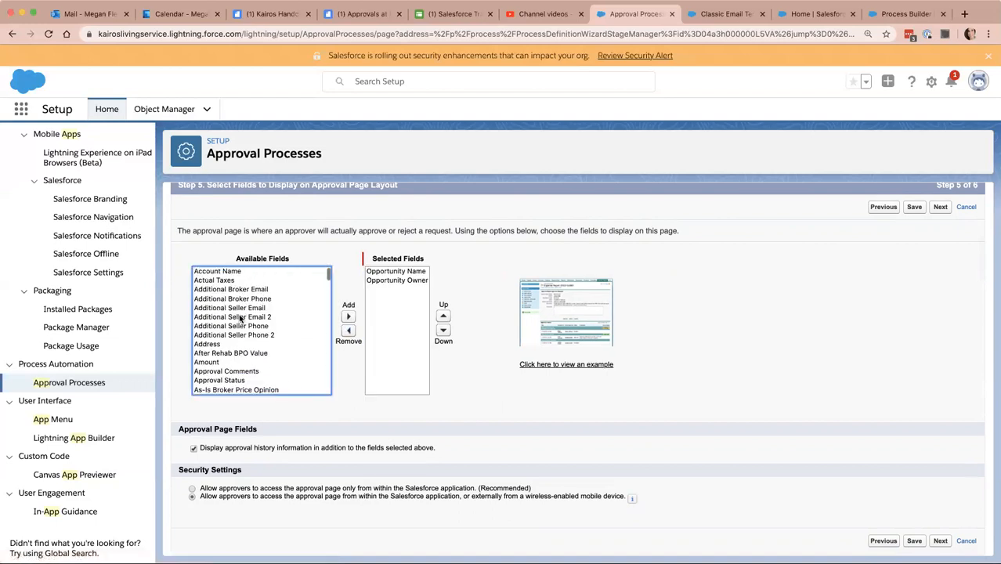
pyautogui.scroll(-10, 240, 319)
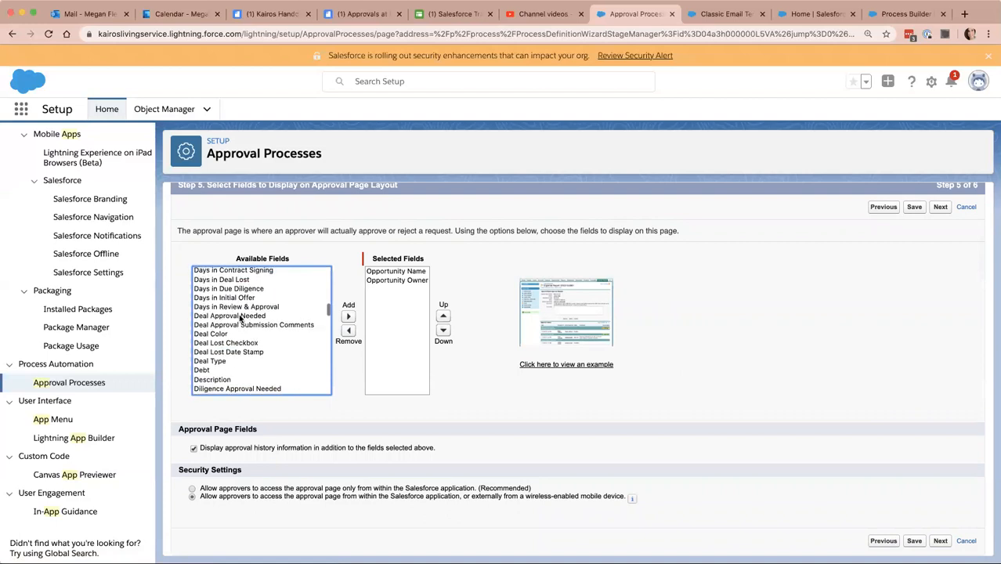
pyautogui.scroll(-1, 241, 319)
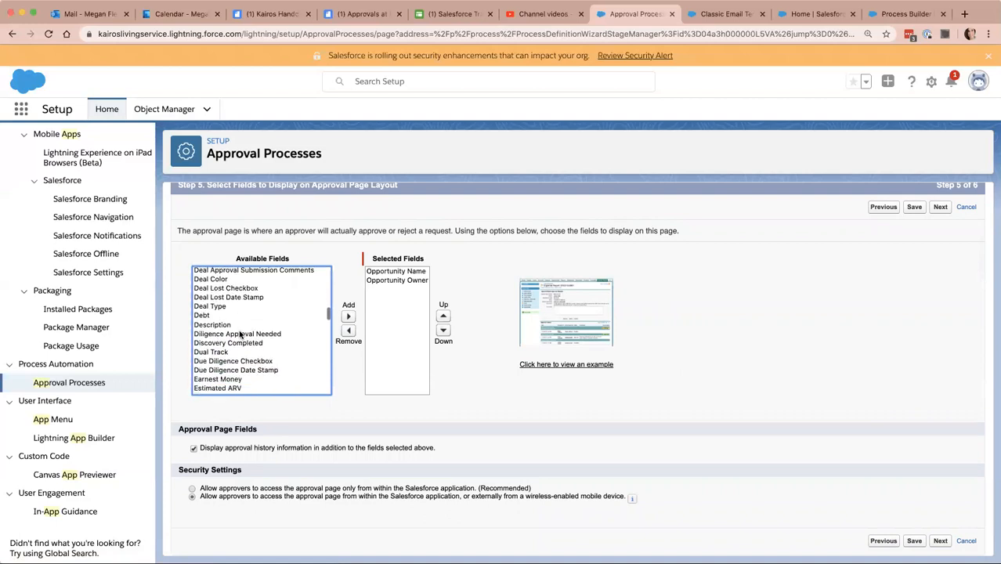
pyautogui.scroll(-2, 240, 336)
pyautogui.scroll(4, 240, 335)
pyautogui.click(252, 299)
pyautogui.click(348, 316)
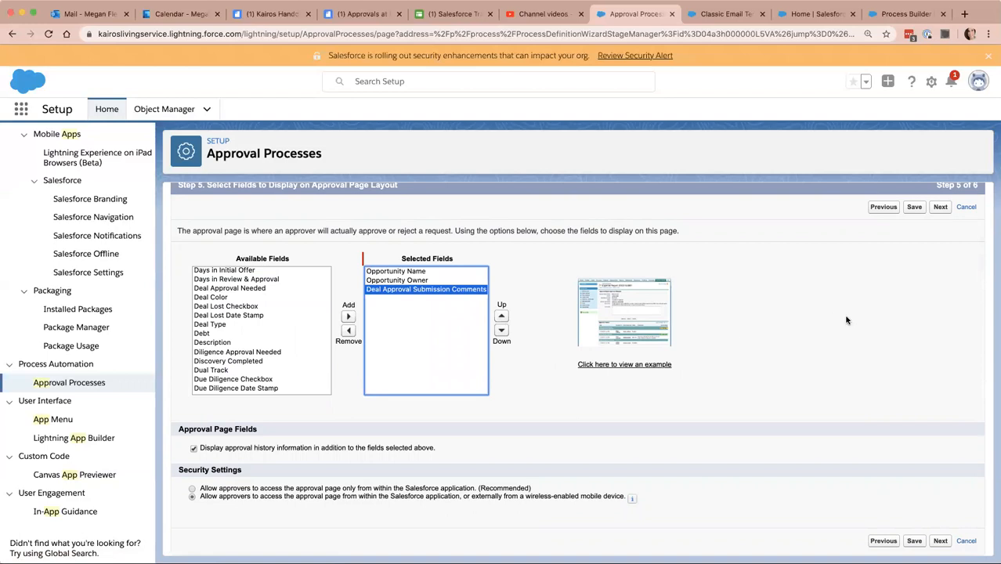
# Proceed to the initial submitters, keep the allowed submitters as they are, and save the approval process.
pyautogui.click(940, 210)
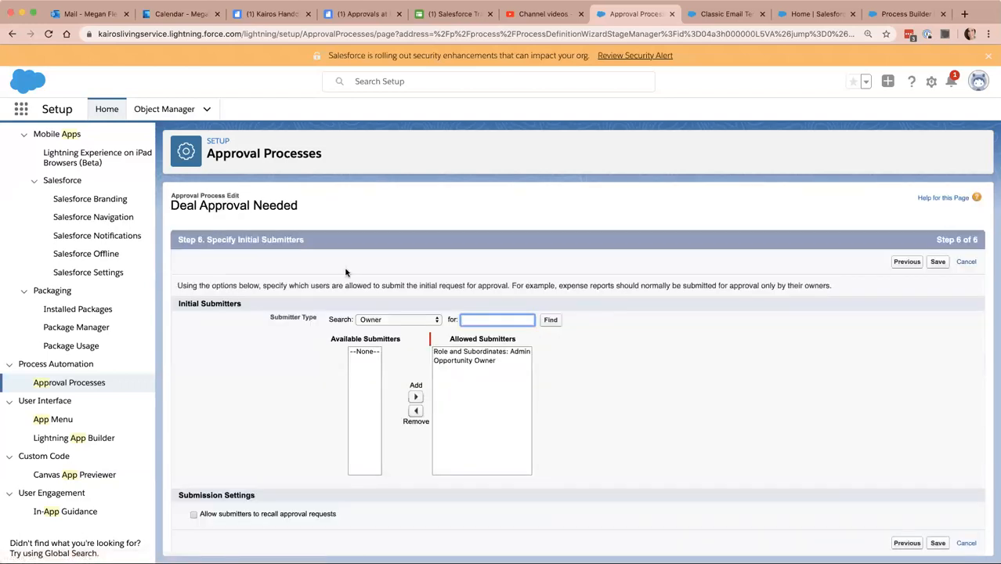
pyautogui.click(215, 238)
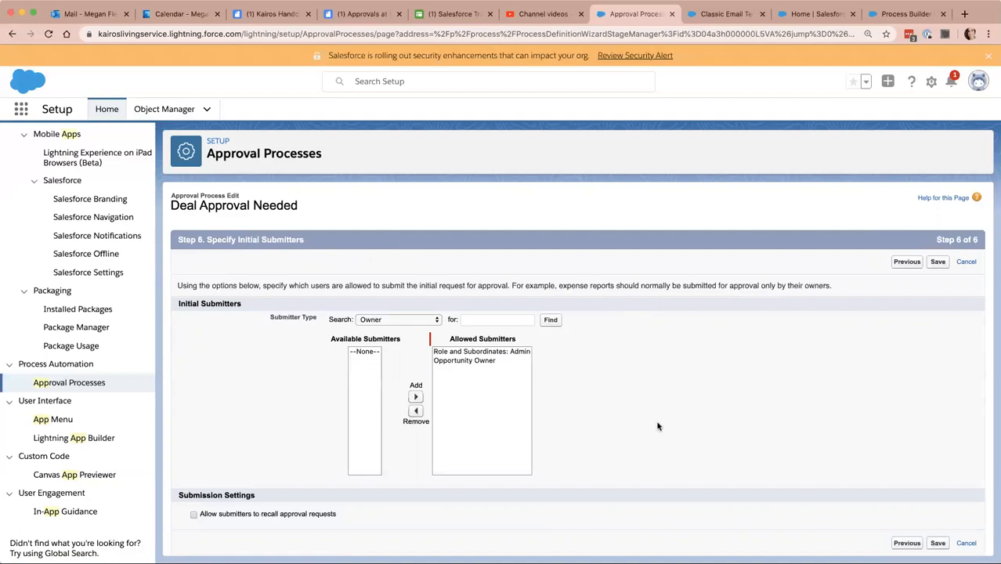
pyautogui.click(938, 264)
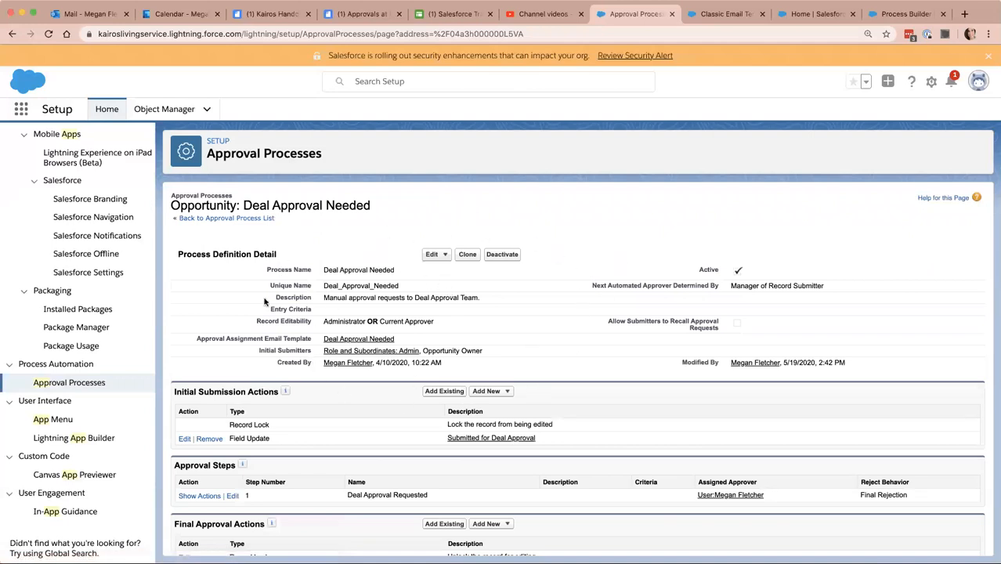
# Review the process's action sections, highlighting Record Lock among the initial submission actions.
pyautogui.scroll(-3, 395, 364)
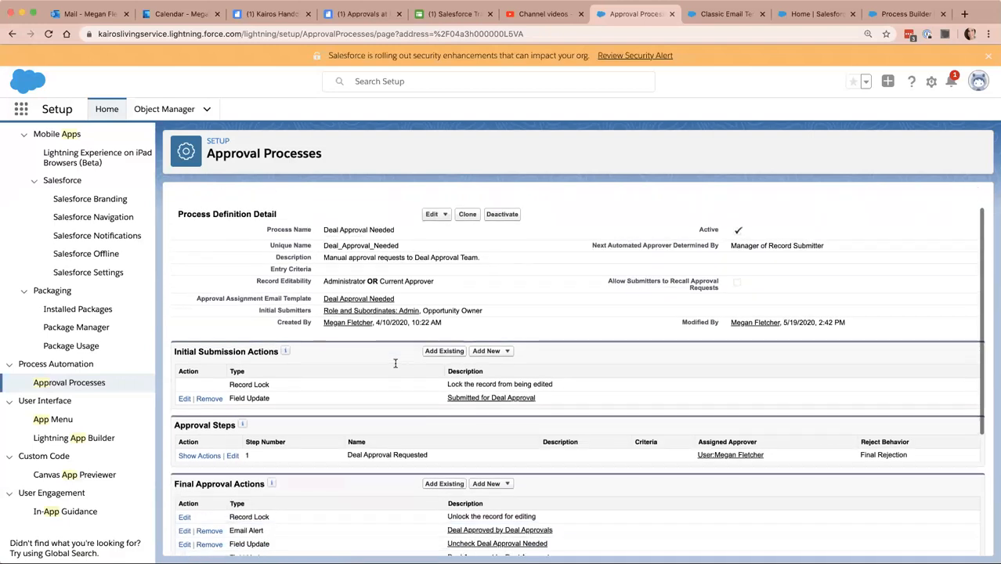
pyautogui.scroll(-2, 396, 364)
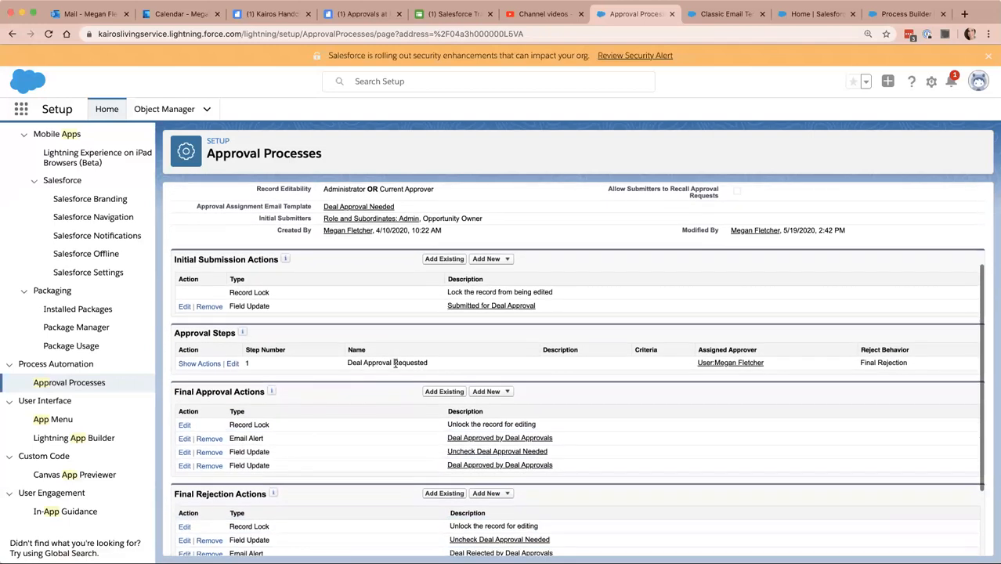
pyautogui.scroll(-2, 396, 364)
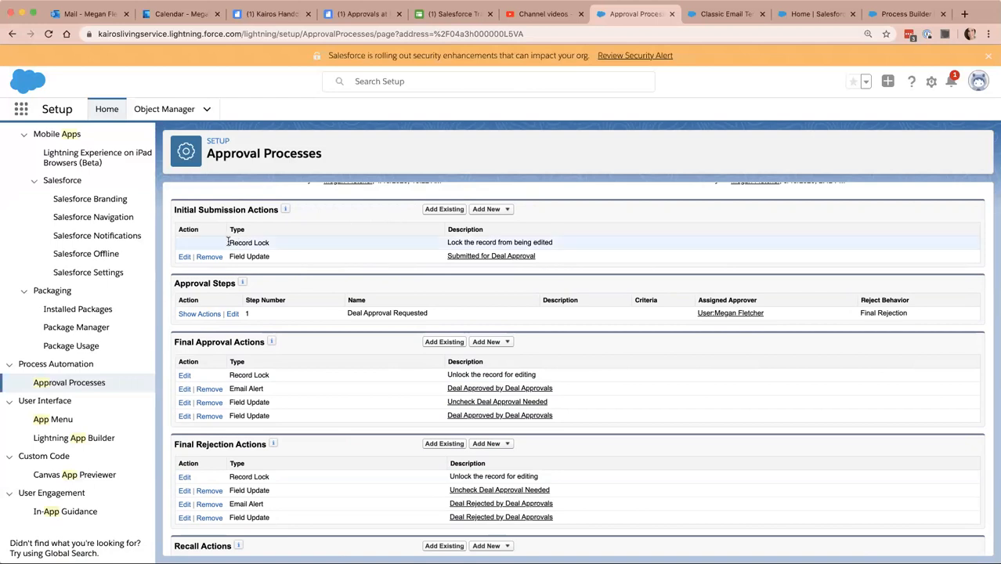
pyautogui.moveTo(226, 246); pyautogui.dragTo(313, 248)
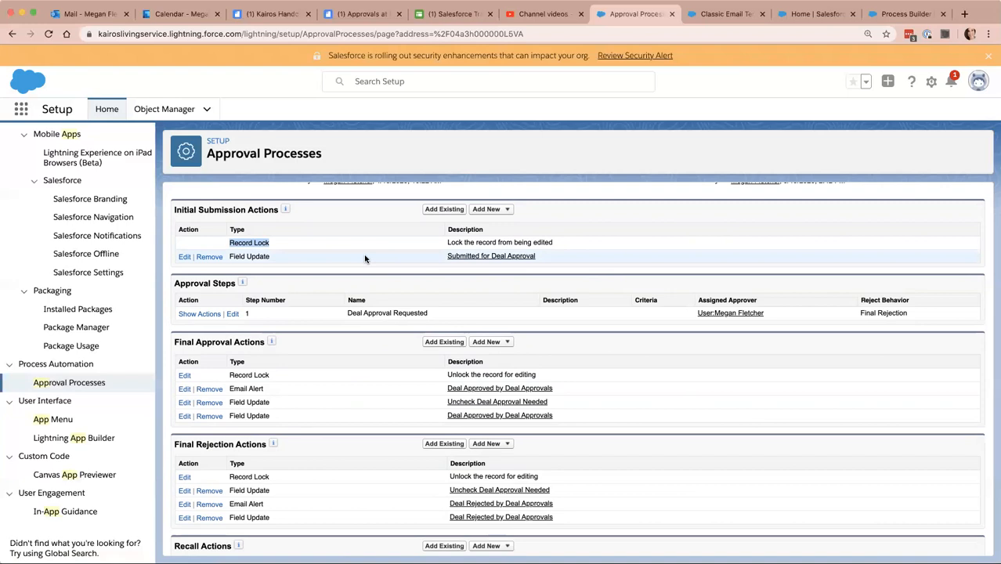
# Inspect the Deal Approval Requested step through its assigned approver options, and cancel without changing it.
pyautogui.scroll(-1, 343, 324)
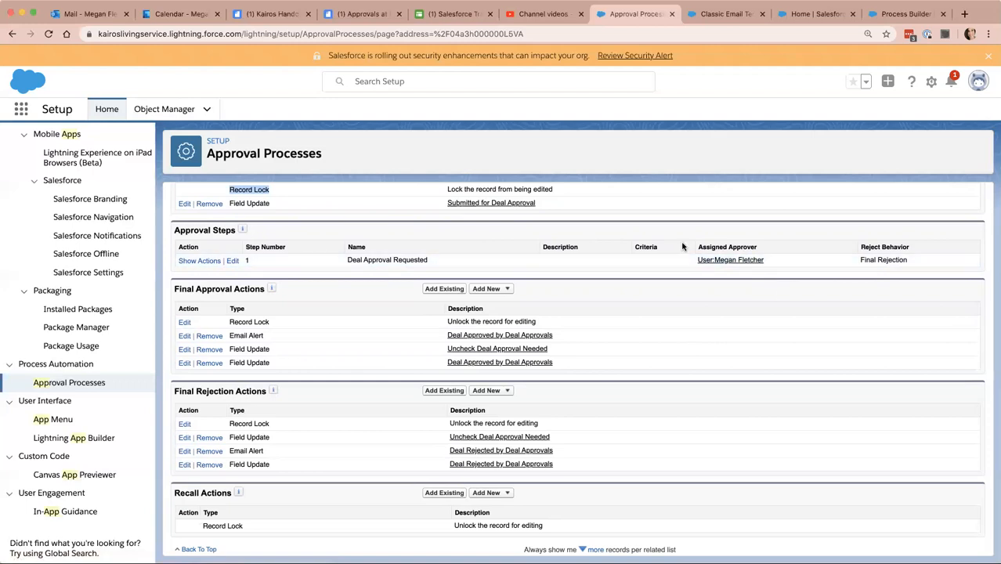
pyautogui.click(232, 261)
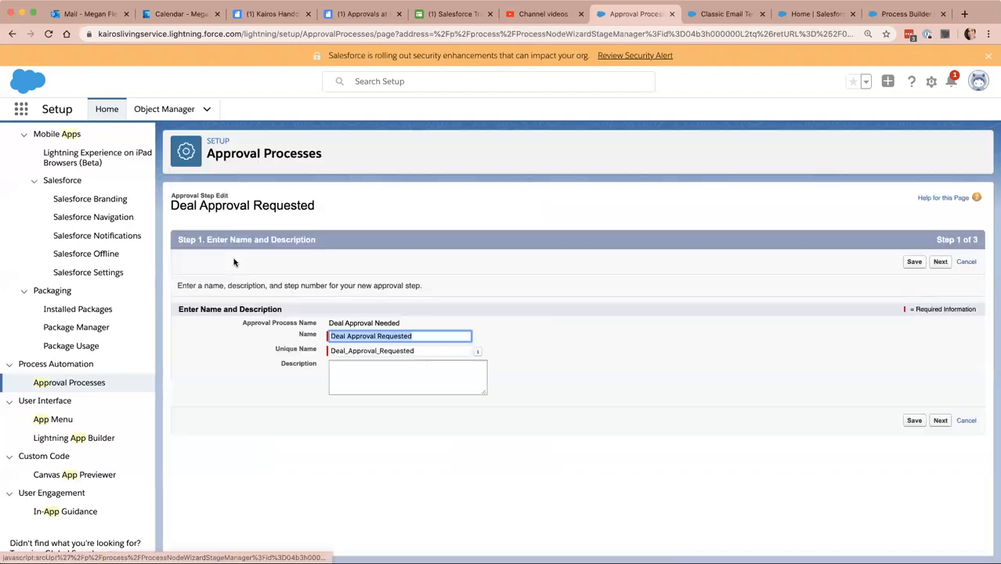
pyautogui.click(941, 261)
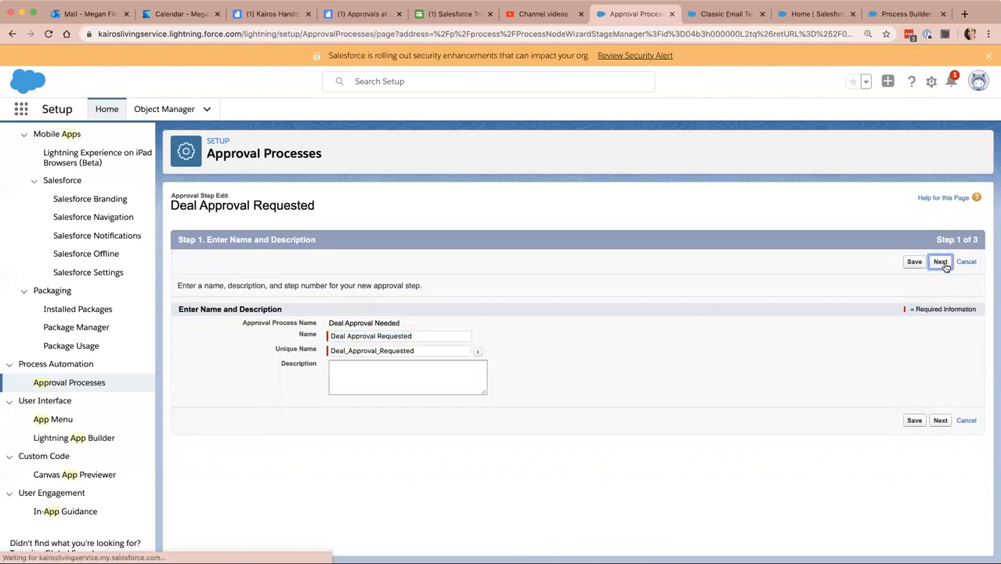
pyautogui.click(944, 265)
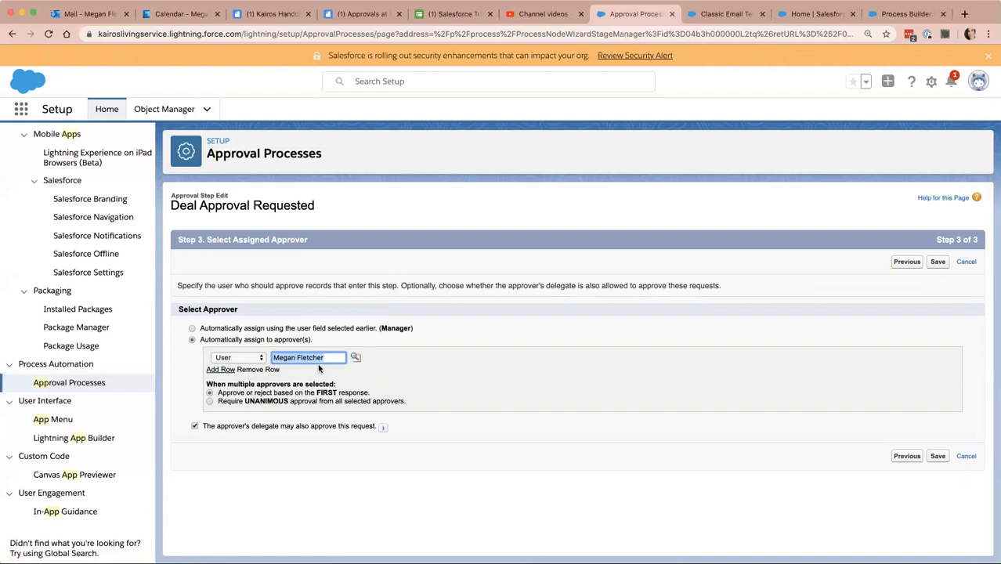
pyautogui.click(243, 358)
pyautogui.click(243, 359)
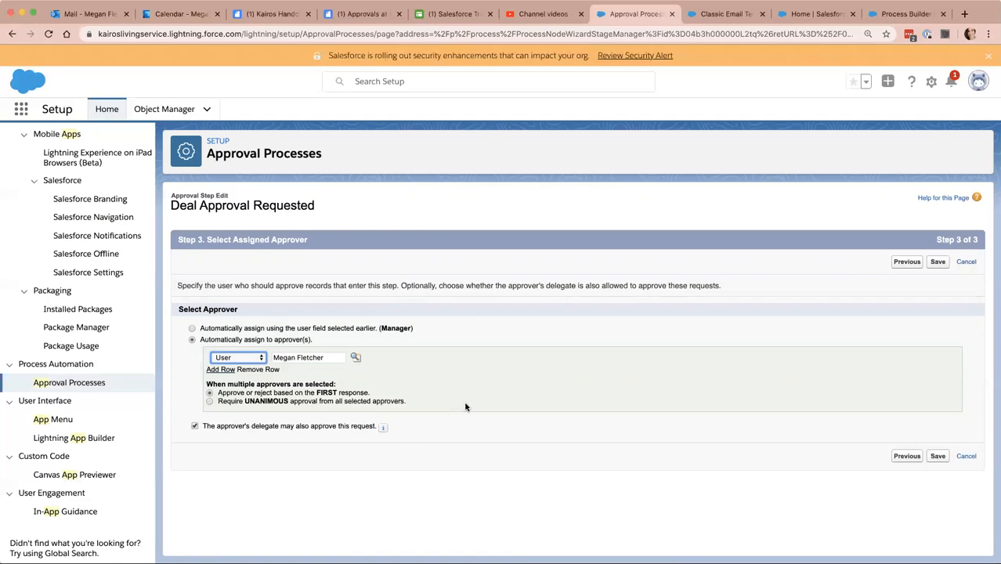
pyautogui.click(967, 263)
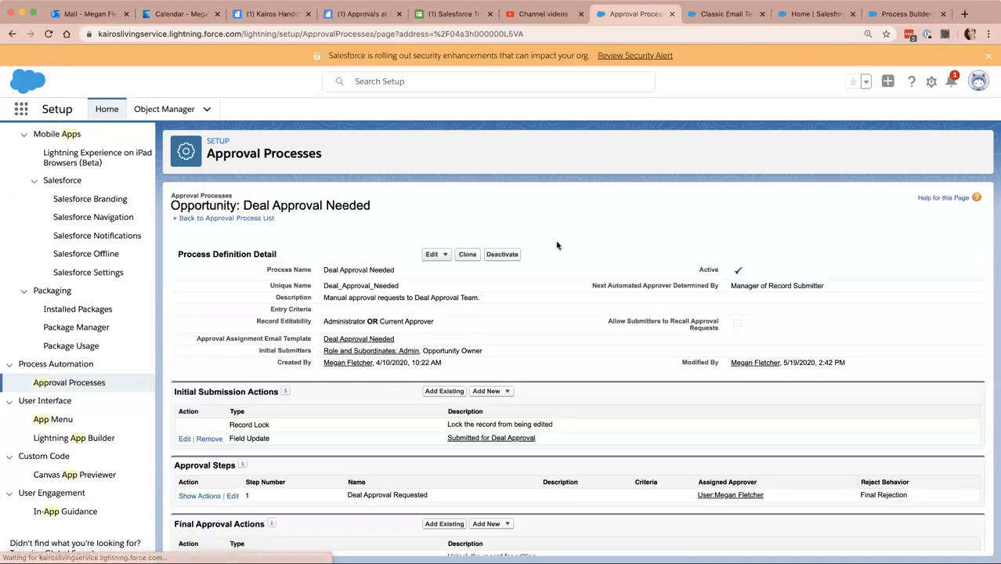
# Review the final approval, final rejection and recall actions, highlighting the recall action's description.
pyautogui.scroll(-2, 393, 377)
pyautogui.scroll(-4, 394, 377)
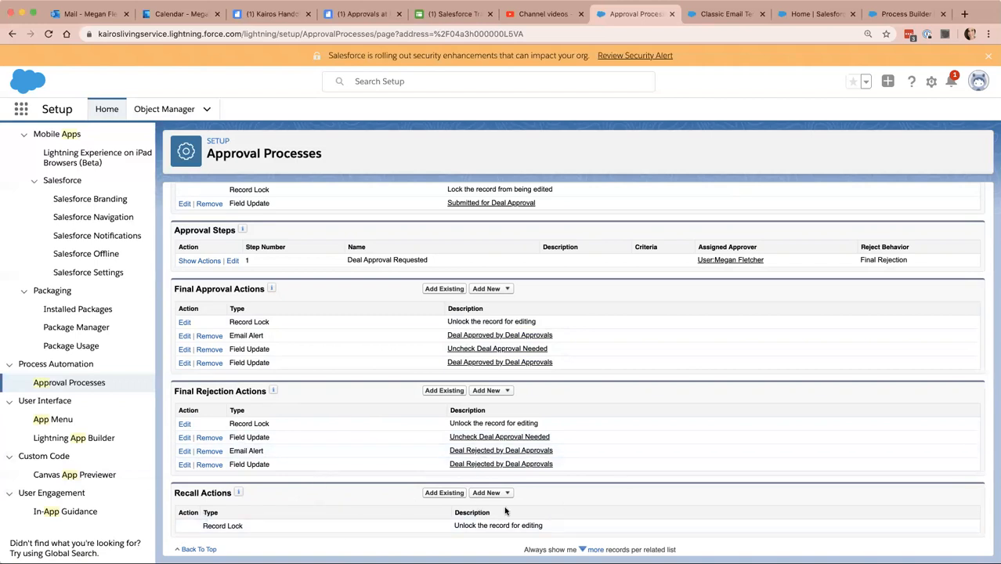
pyautogui.tripleClick(528, 526)
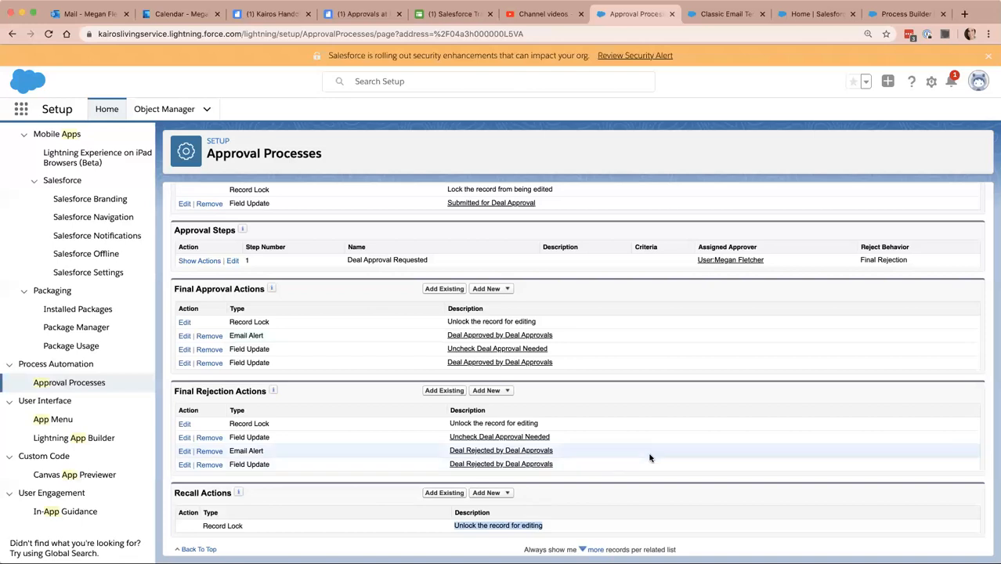
pyautogui.scroll(5, 577, 313)
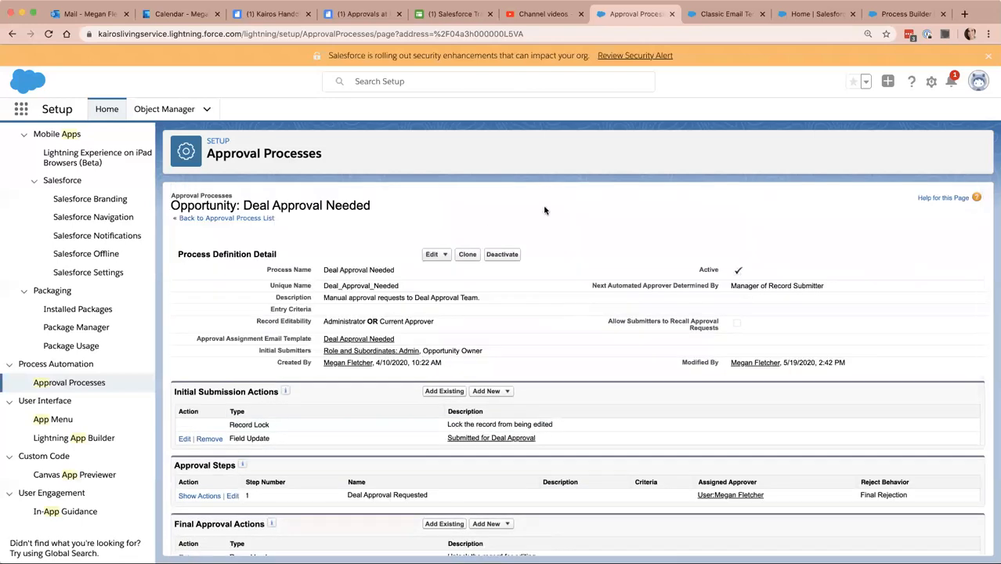
# Switch to Process Builder, review the criteria in Upon Opportunity Creation and Edit, and consult the Approvals at Kairos document in Quip.
pyautogui.click(906, 14)
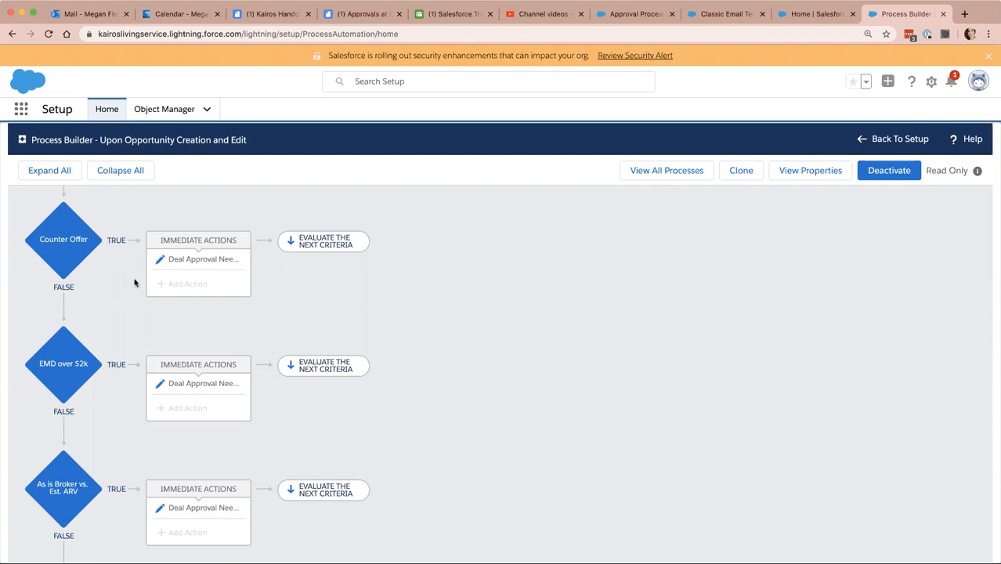
pyautogui.scroll(2, 134, 280)
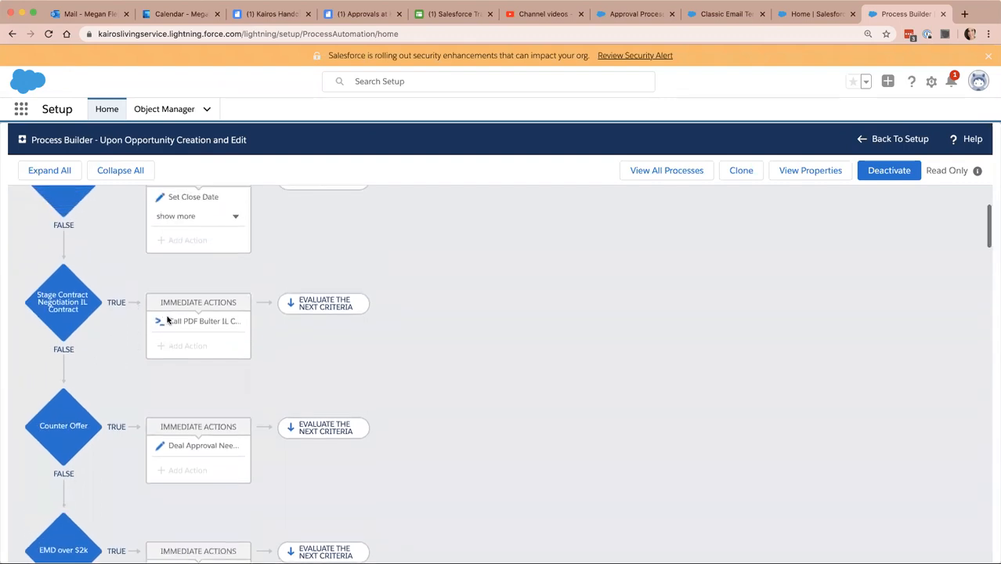
pyautogui.scroll(1, 167, 320)
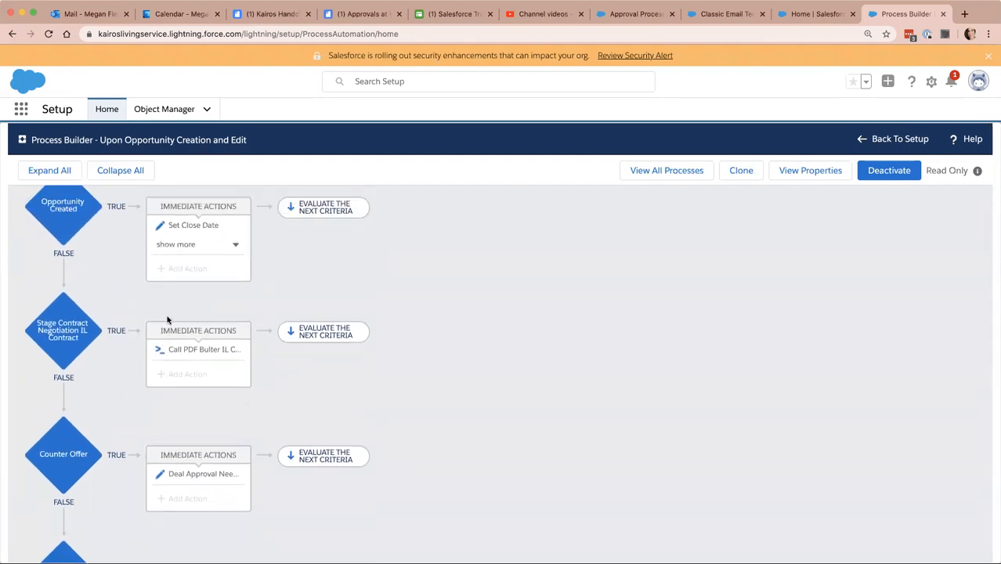
pyautogui.scroll(-2, 142, 354)
pyautogui.scroll(2, 133, 277)
pyautogui.scroll(-2, 133, 277)
pyautogui.scroll(-1, 70, 356)
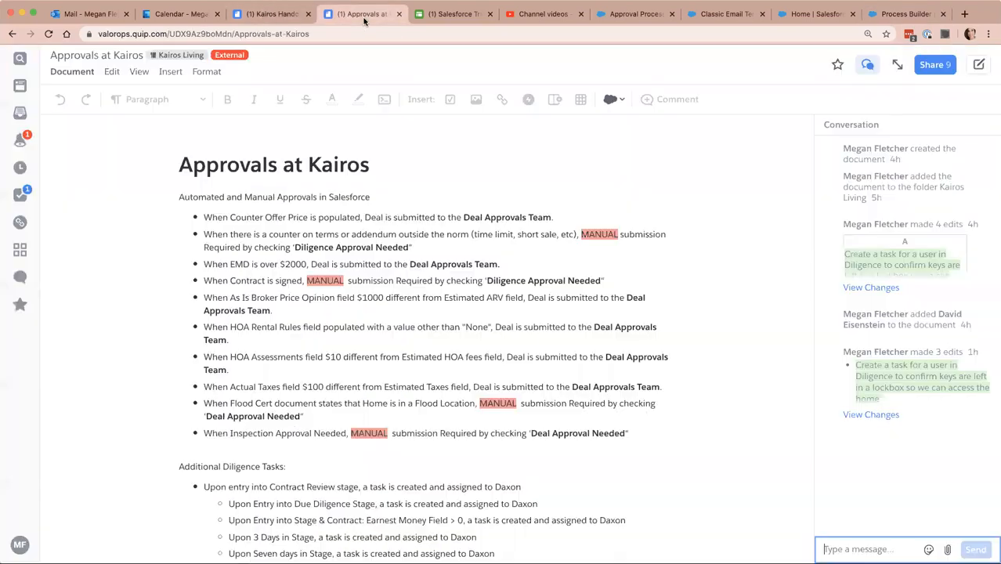
pyautogui.click(361, 14)
pyautogui.click(900, 15)
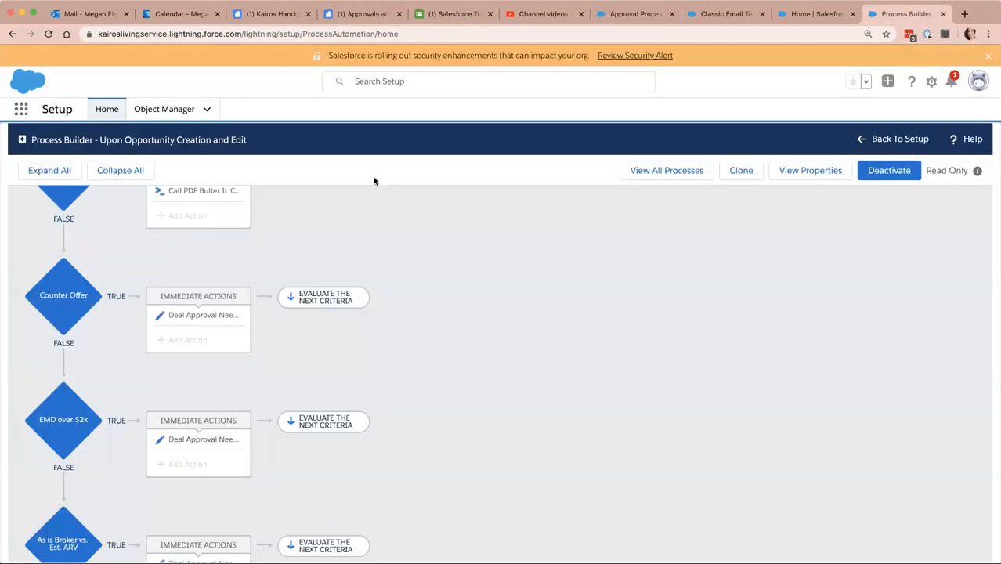
# Inspect the Counter Offer and EMD over $2k criteria, including the Deal Approval Needed record update under each.
pyautogui.click(68, 300)
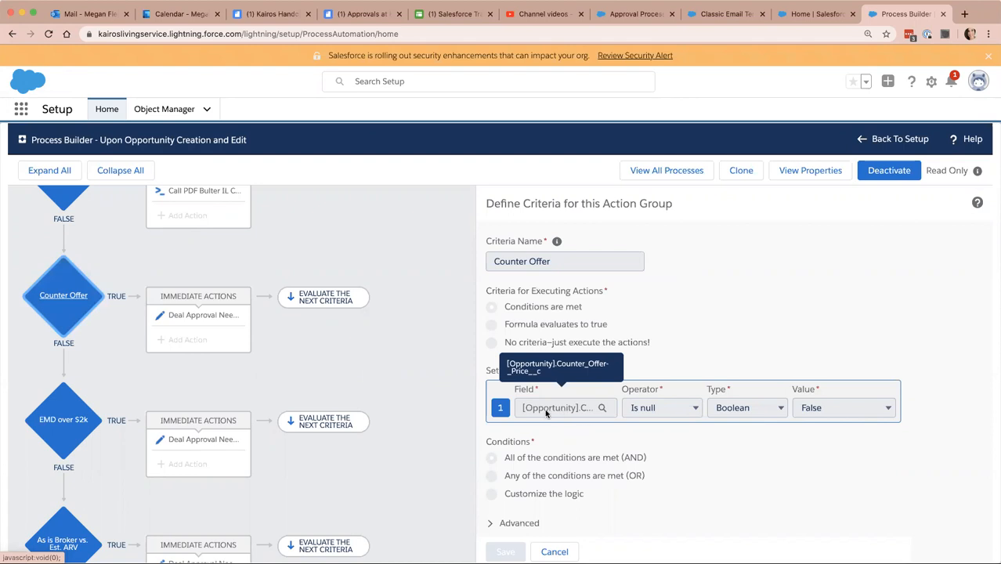
pyautogui.click(198, 315)
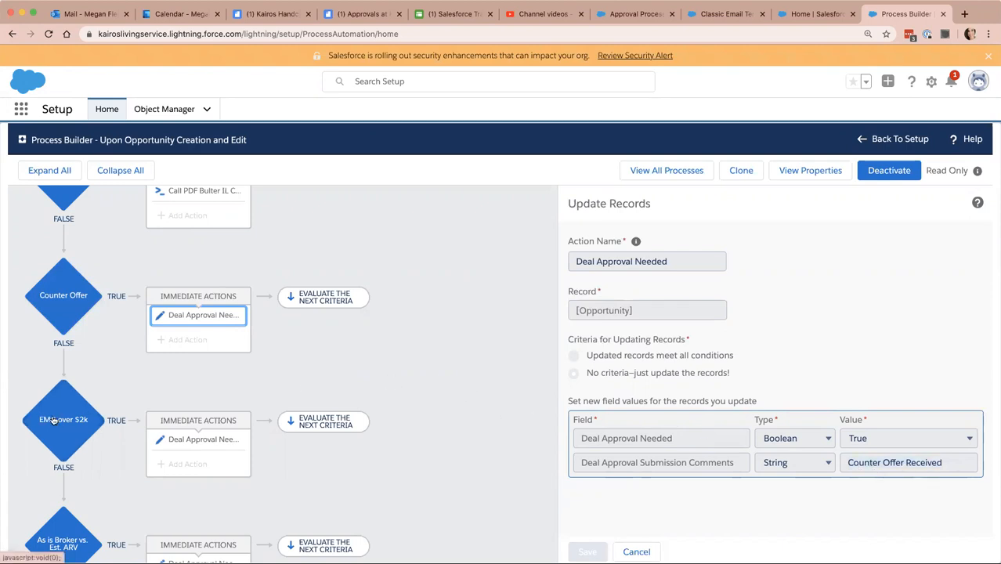
pyautogui.click(84, 435)
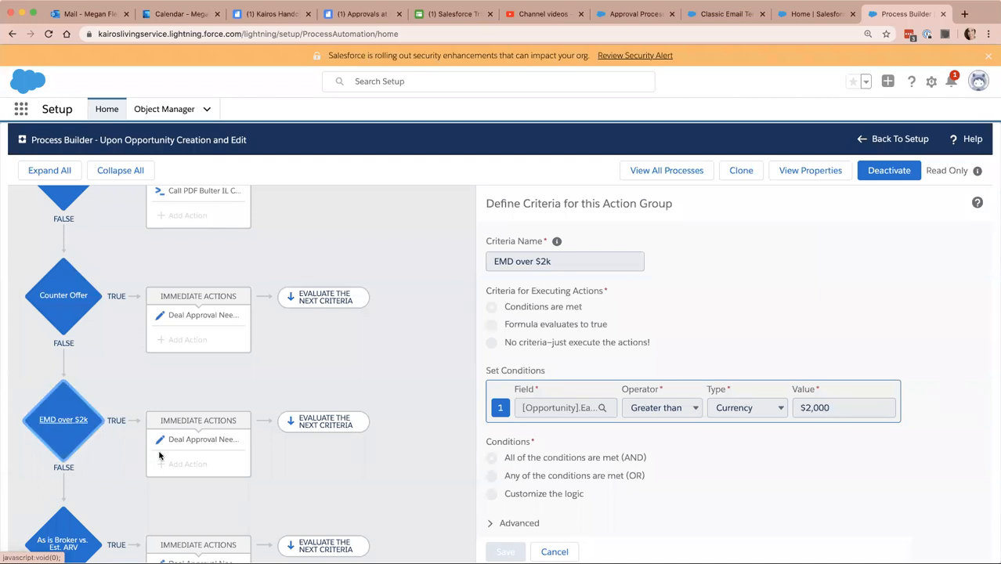
pyautogui.click(199, 441)
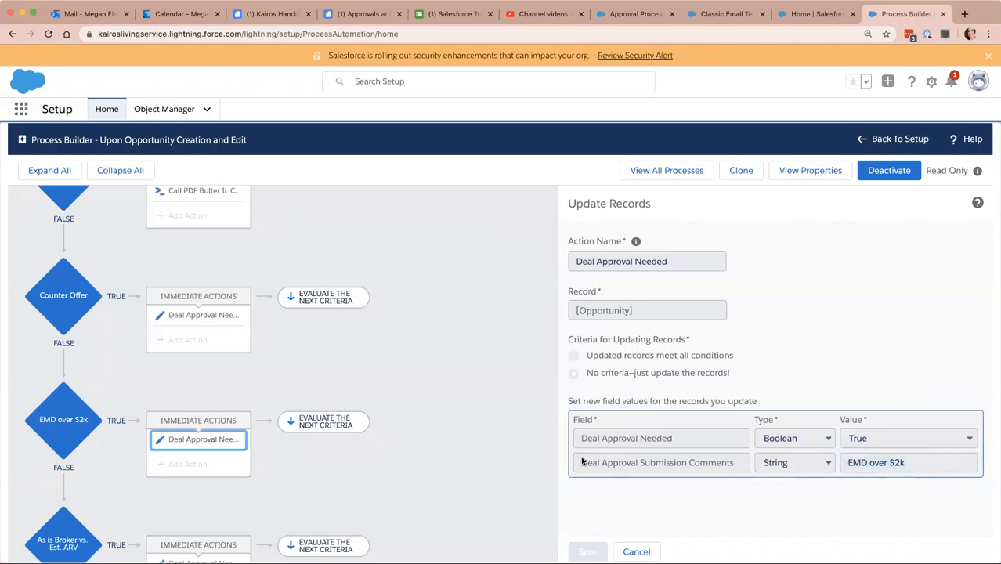
# Review the HOA and tax criteria further down, and inspect the record update under Differences in Actual and Estimated Taxes.
pyautogui.scroll(-5, 135, 408)
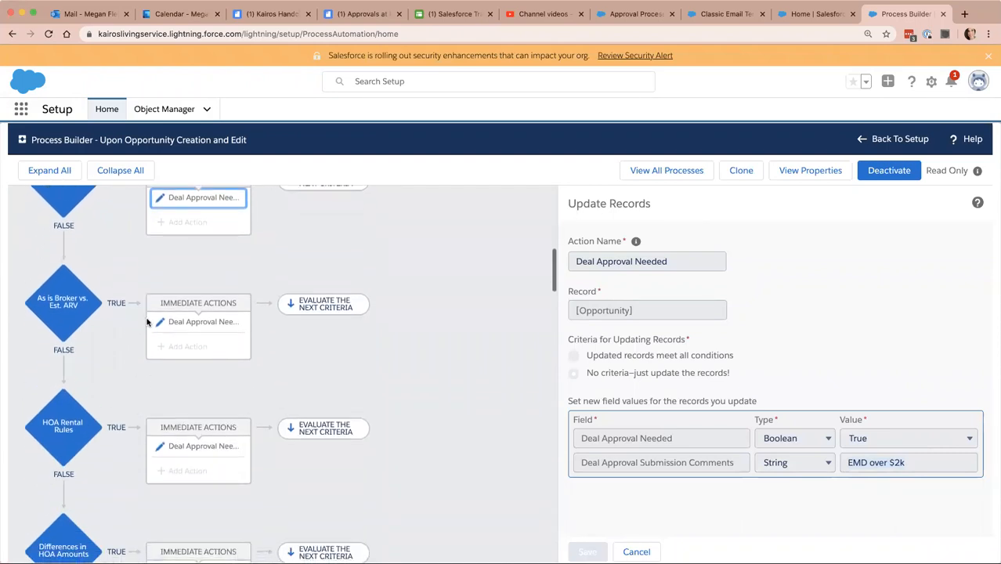
pyautogui.scroll(-7, 136, 408)
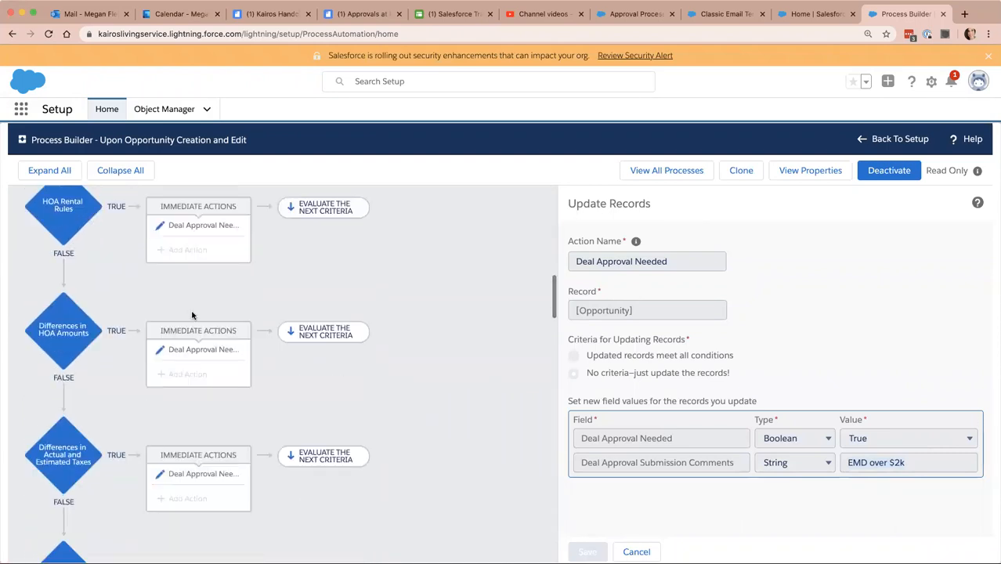
pyautogui.click(196, 225)
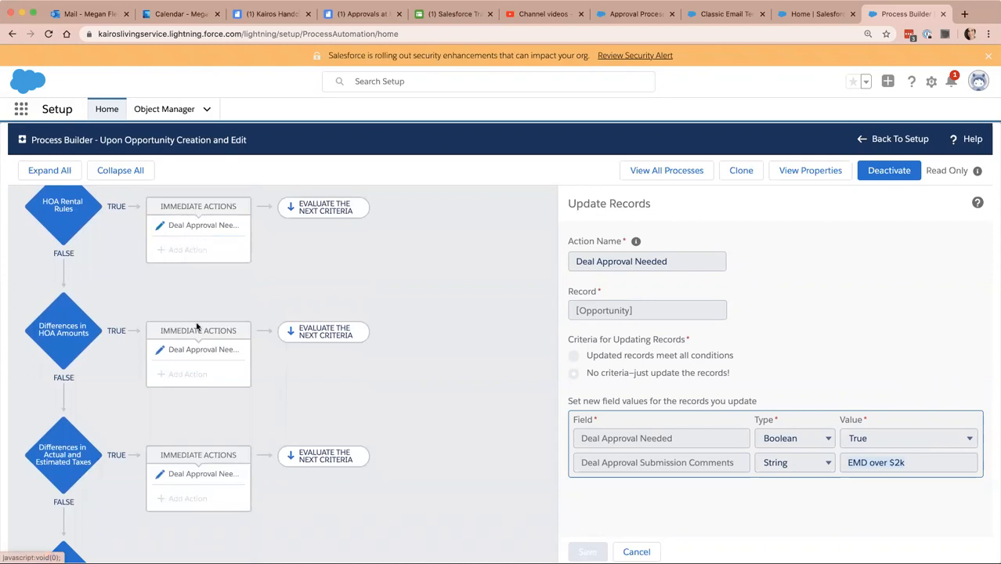
pyautogui.scroll(-4, 191, 424)
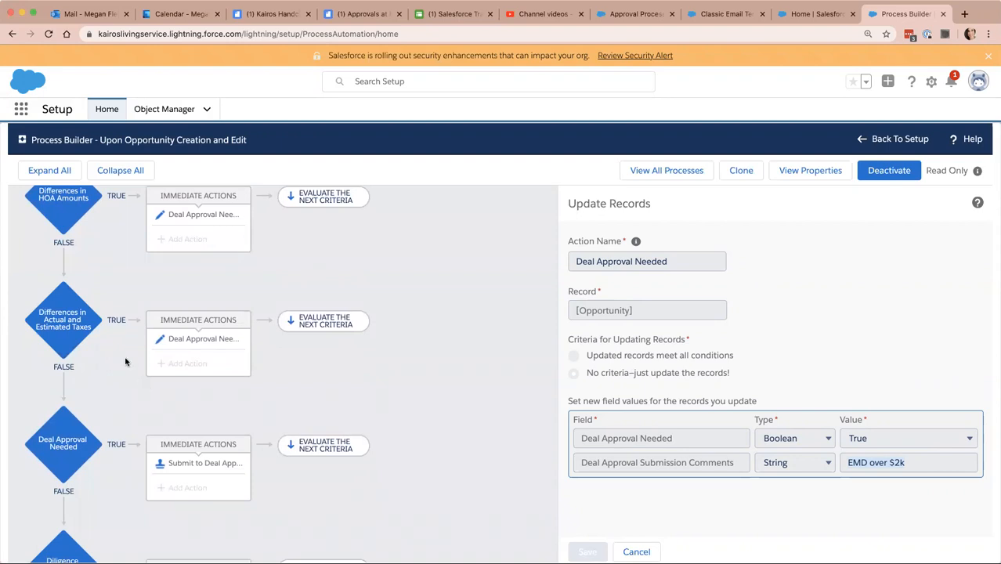
pyautogui.scroll(-3, 123, 366)
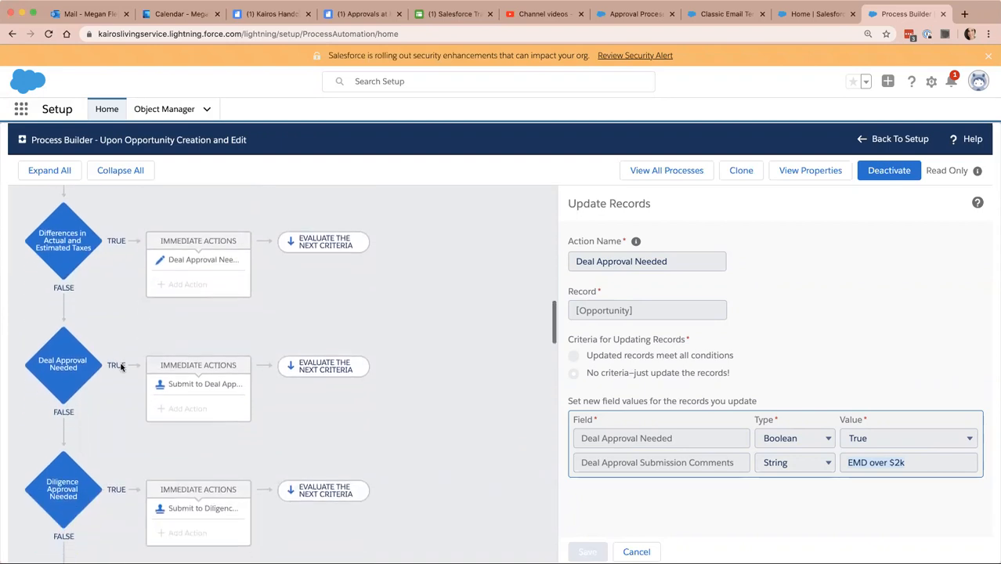
pyautogui.click(187, 259)
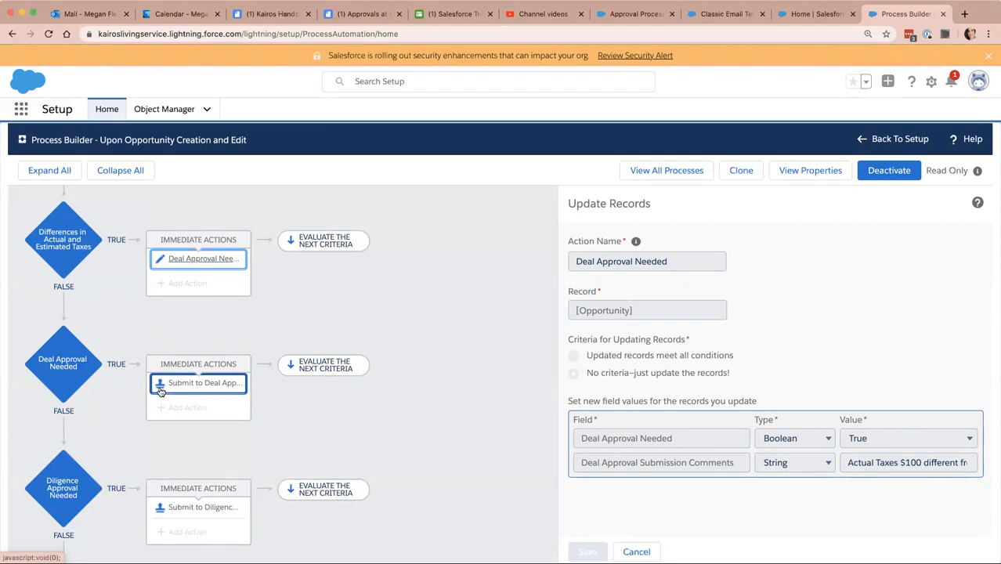
# Examine the Deal Approval Needed criteria conditions and its Submit to Deal Approvals Team action.
pyautogui.click(69, 374)
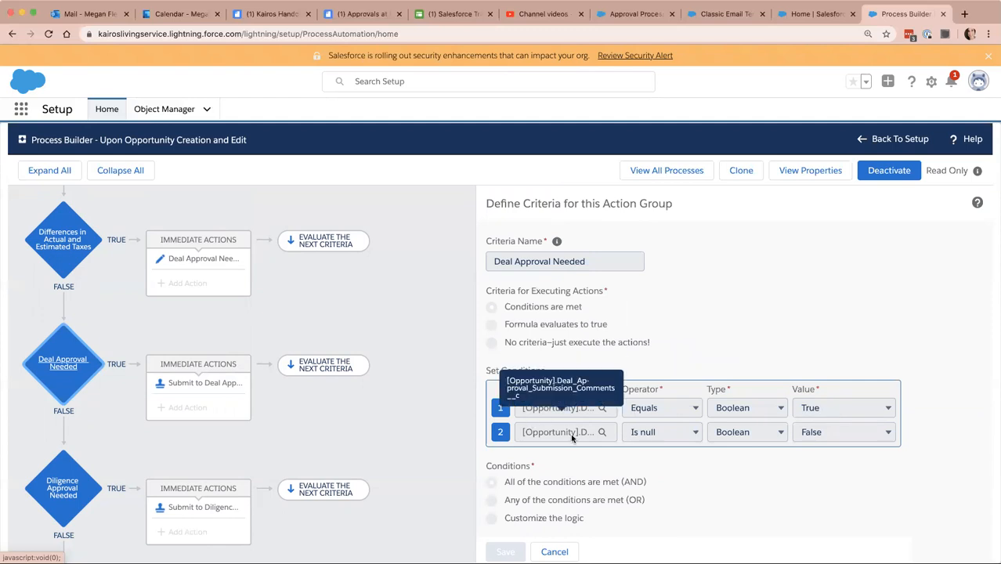
pyautogui.click(200, 386)
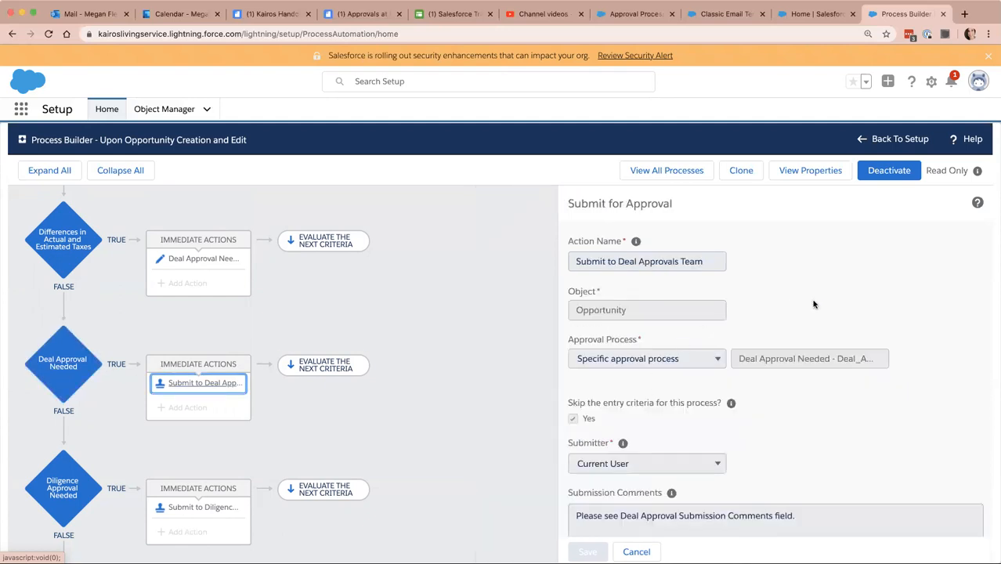
pyautogui.scroll(-1, 817, 321)
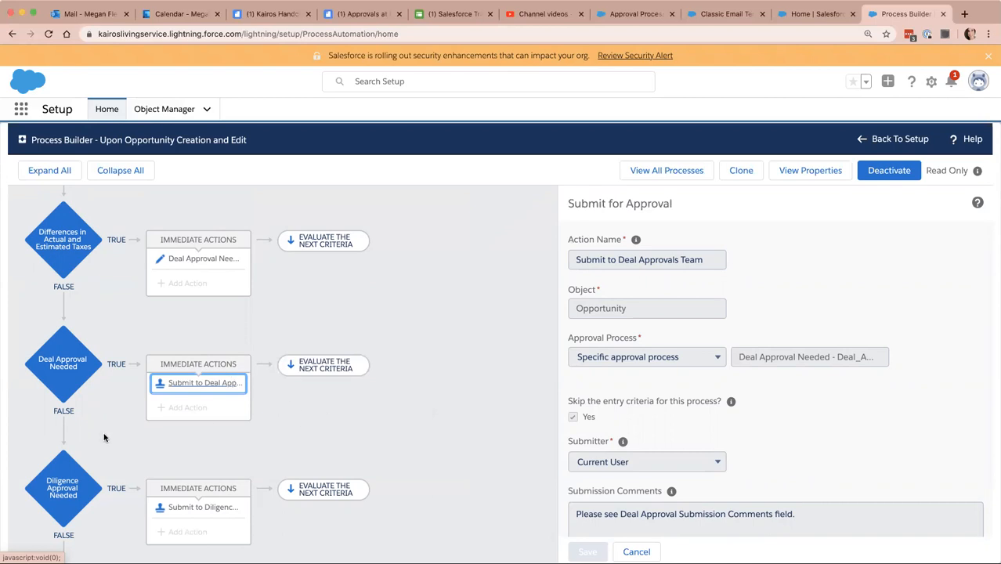
# Examine the Diligence Approval Needed criteria, and consult the manual submission rules in the Approvals at Kairos document in Quip.
pyautogui.click(65, 496)
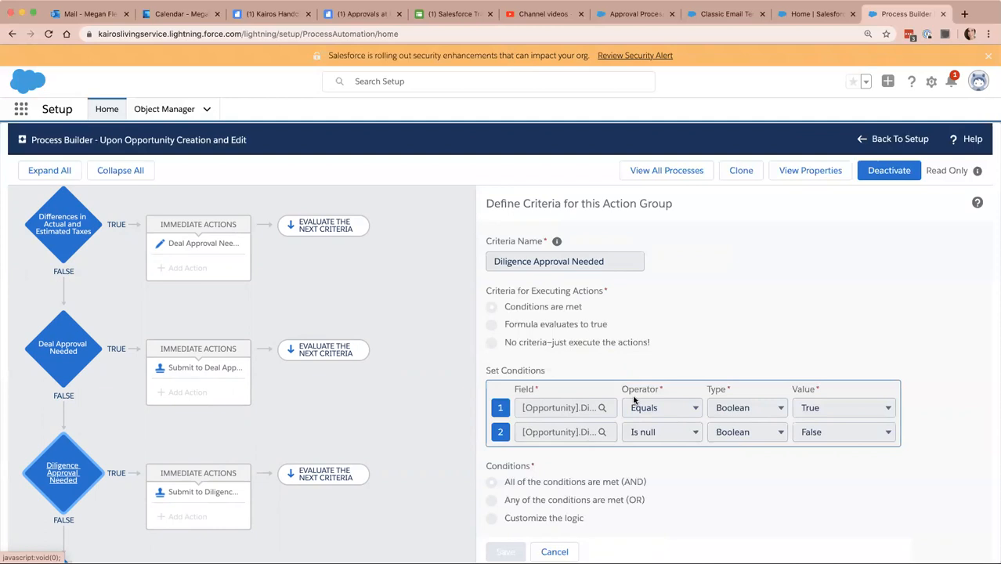
pyautogui.click(349, 14)
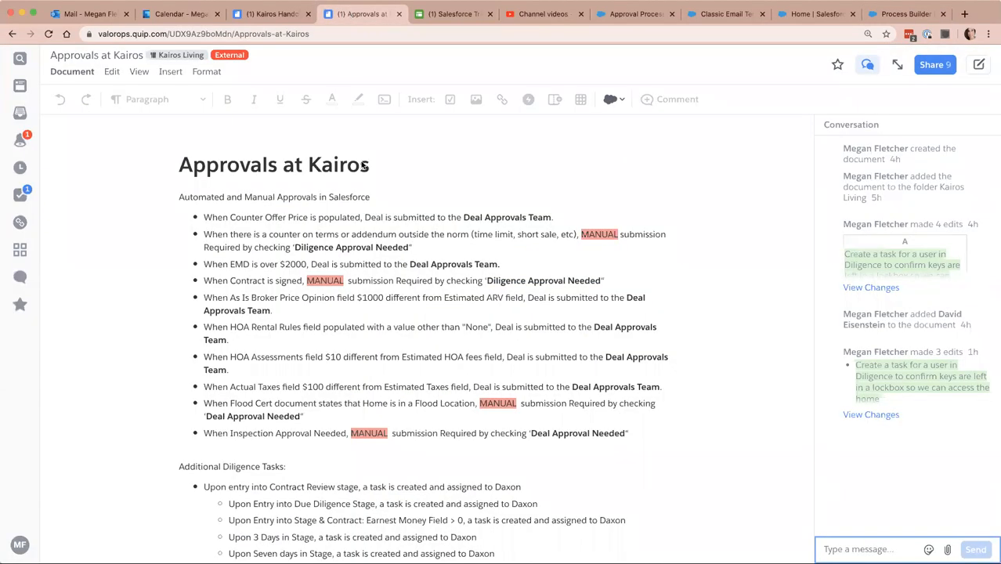
pyautogui.scroll(-1, 376, 269)
pyautogui.click(624, 213)
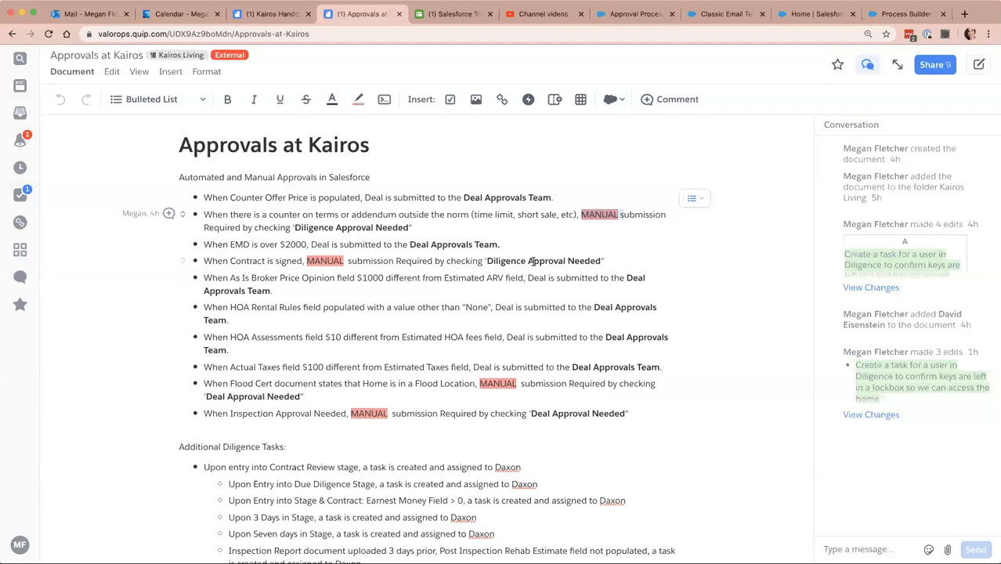
pyautogui.click(893, 16)
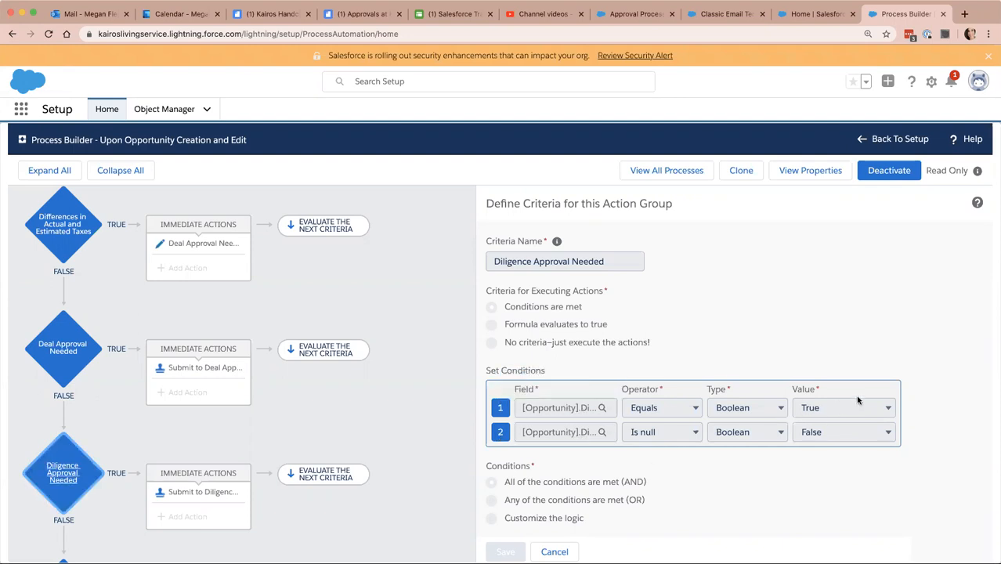
# Inspect the Submit to Diligence Approvals Team action down to its submission comments, and reopen the Diligence Approval Needed criteria.
pyautogui.click(197, 494)
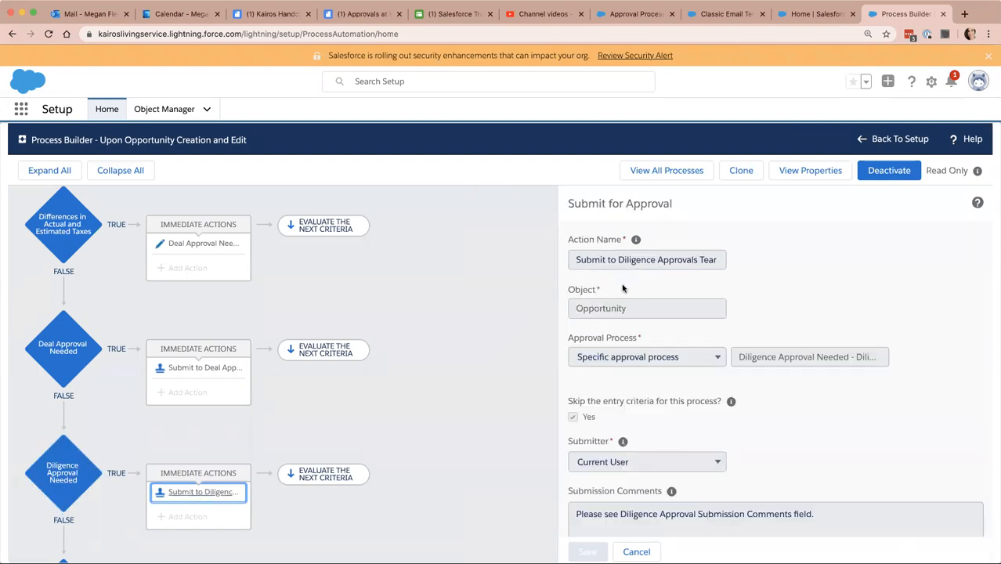
pyautogui.scroll(-3, 808, 335)
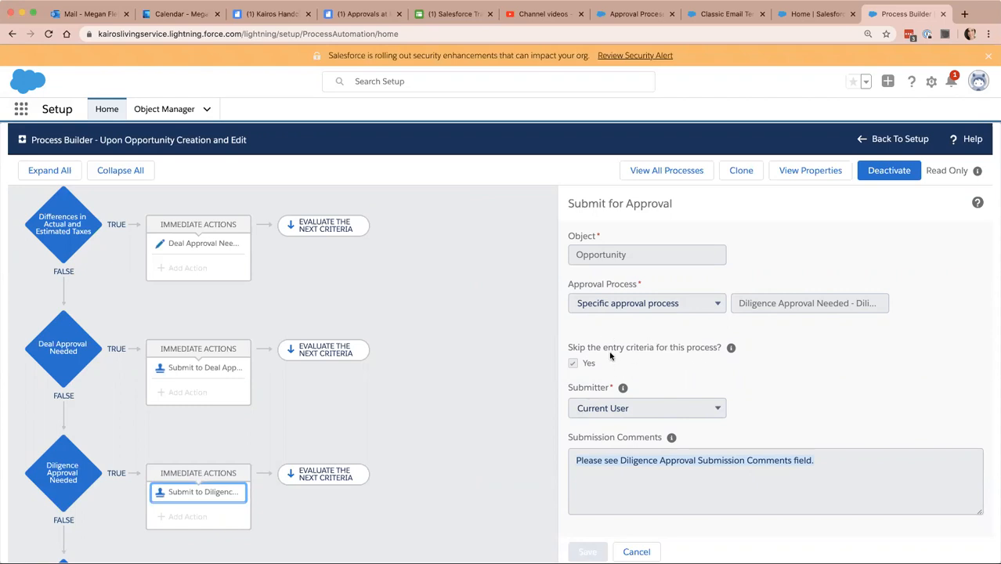
pyautogui.click(61, 480)
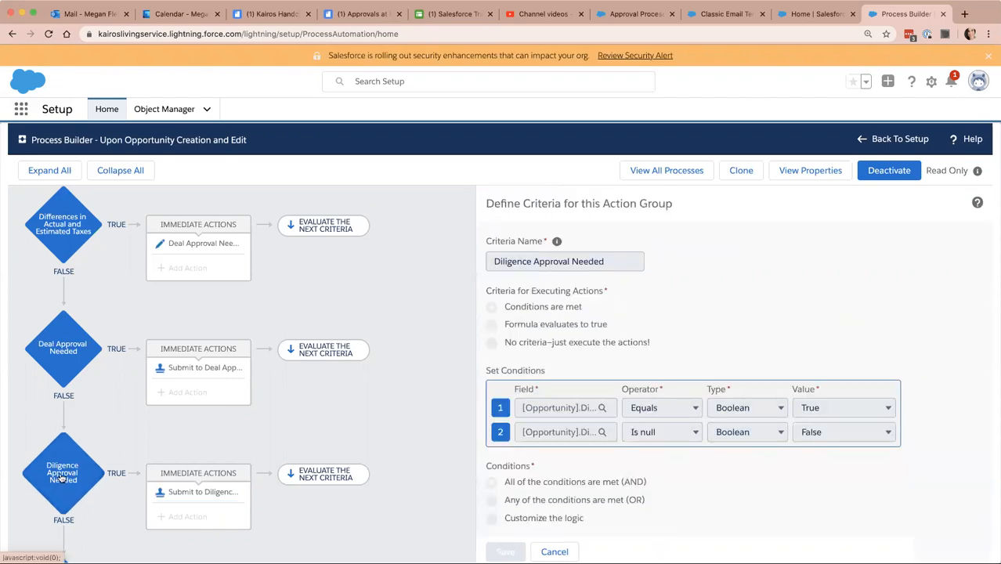
pyautogui.scroll(-3, 235, 470)
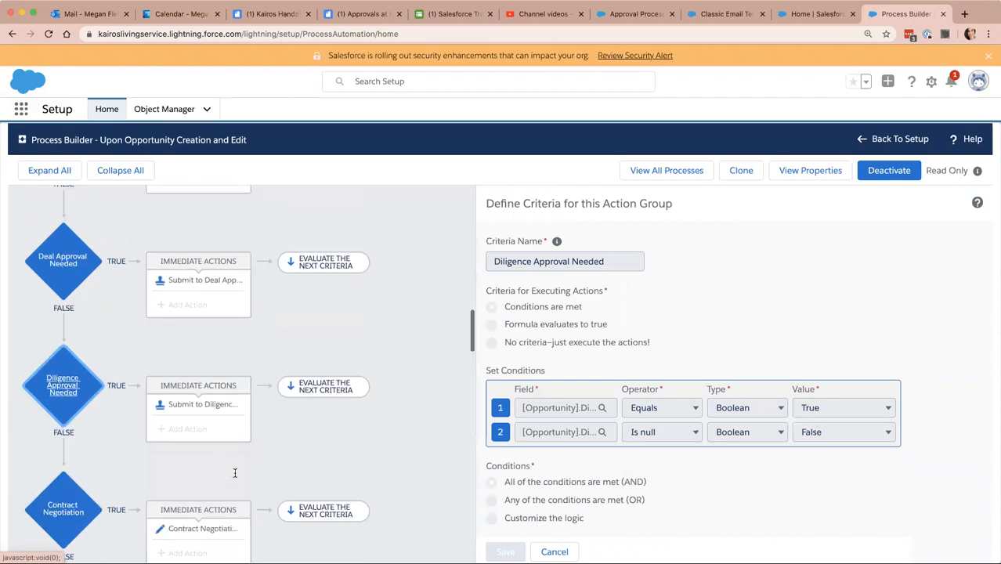
pyautogui.scroll(3, 227, 352)
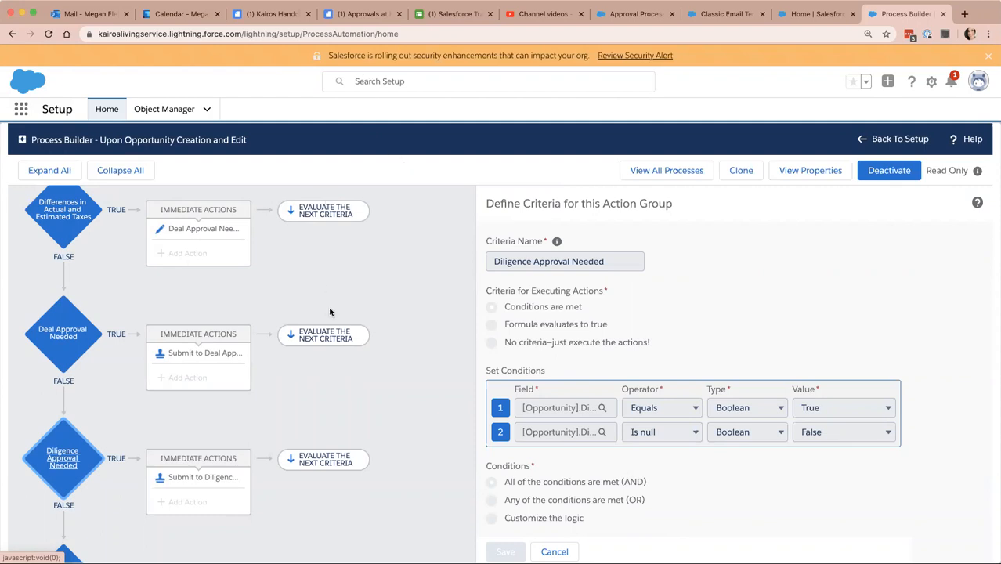
# Check the Approvals at Kairos document and the Opportunity approval process list, and return to the criteria in Process Builder.
pyautogui.click(364, 15)
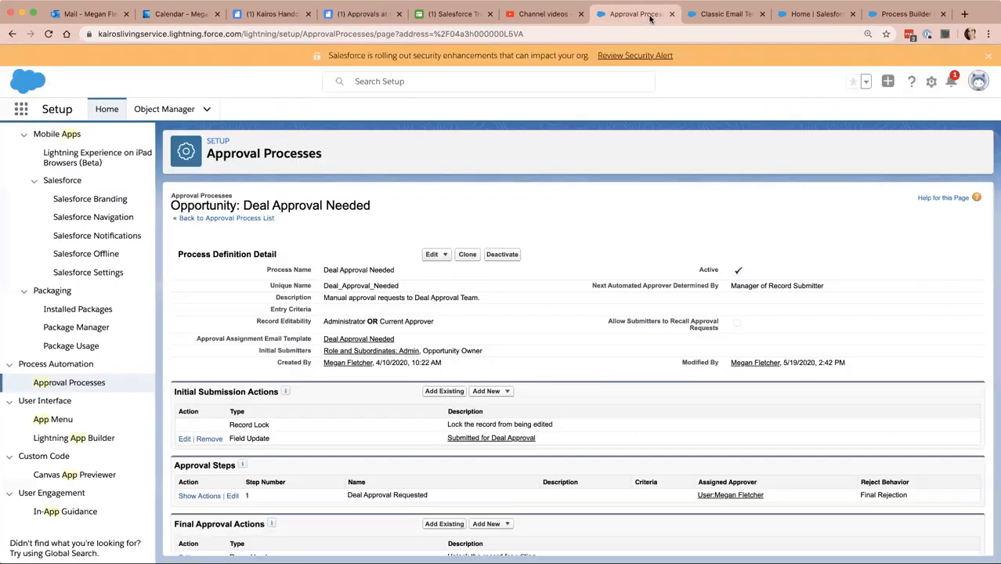
pyautogui.click(649, 16)
pyautogui.click(245, 219)
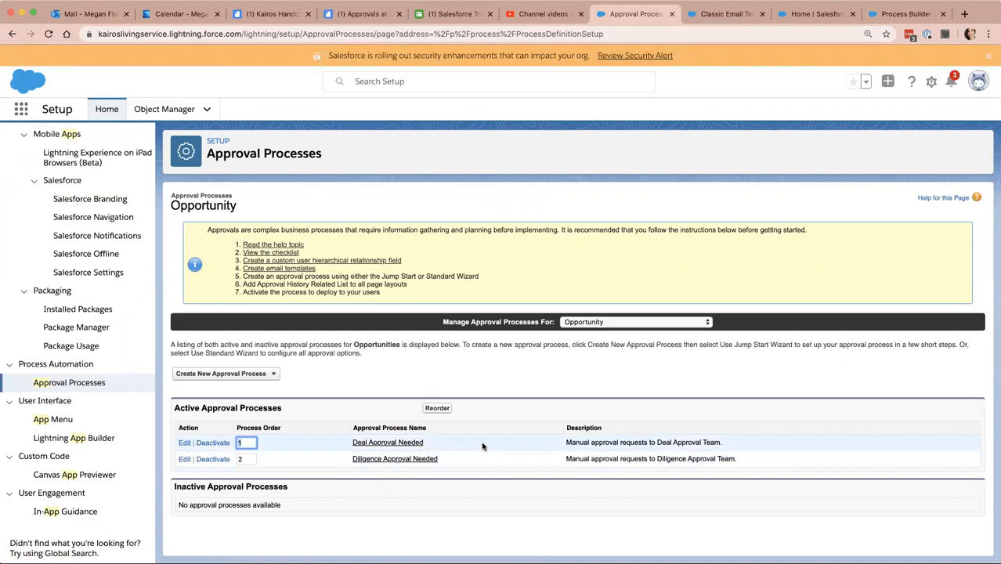
pyautogui.click(902, 15)
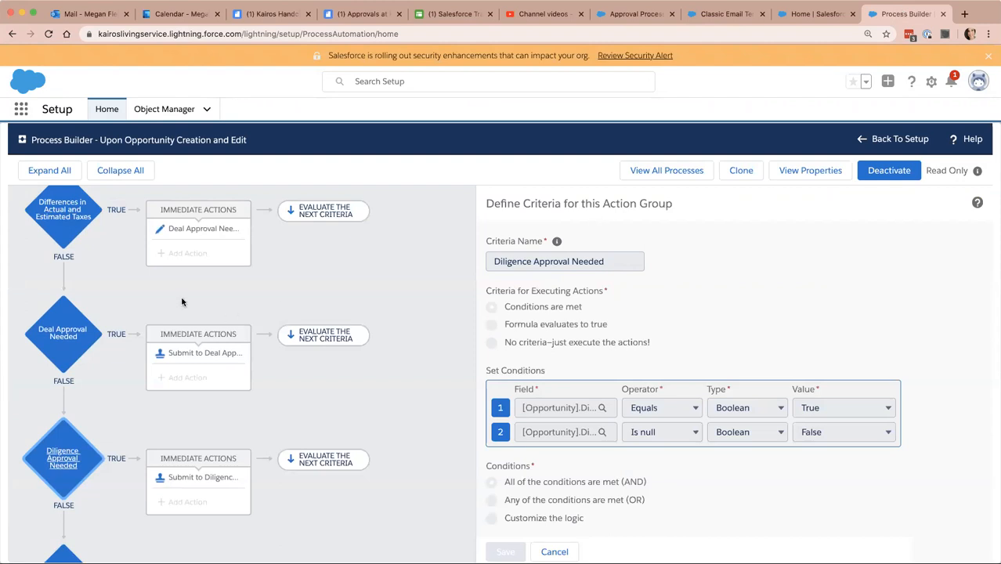
pyautogui.scroll(1, 131, 284)
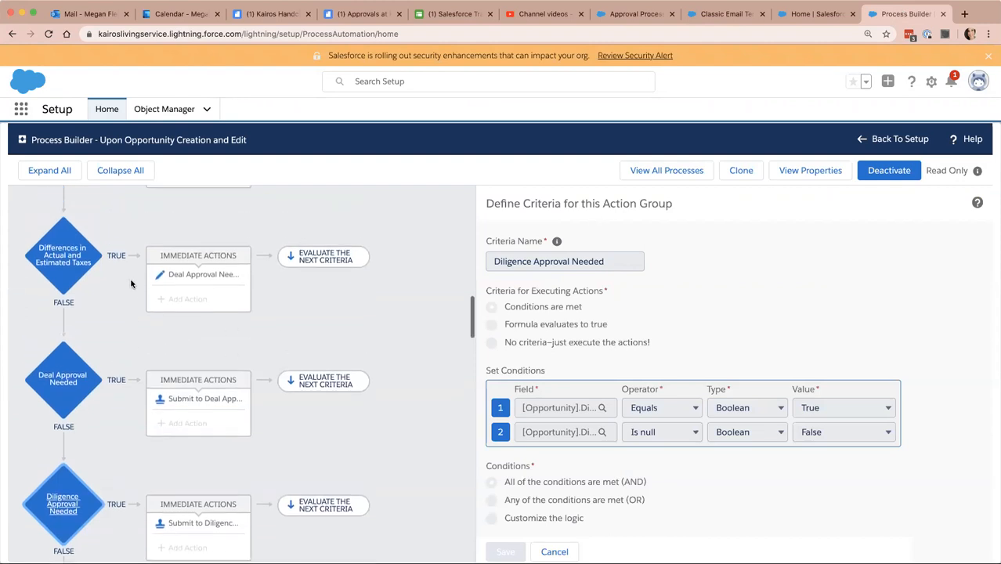